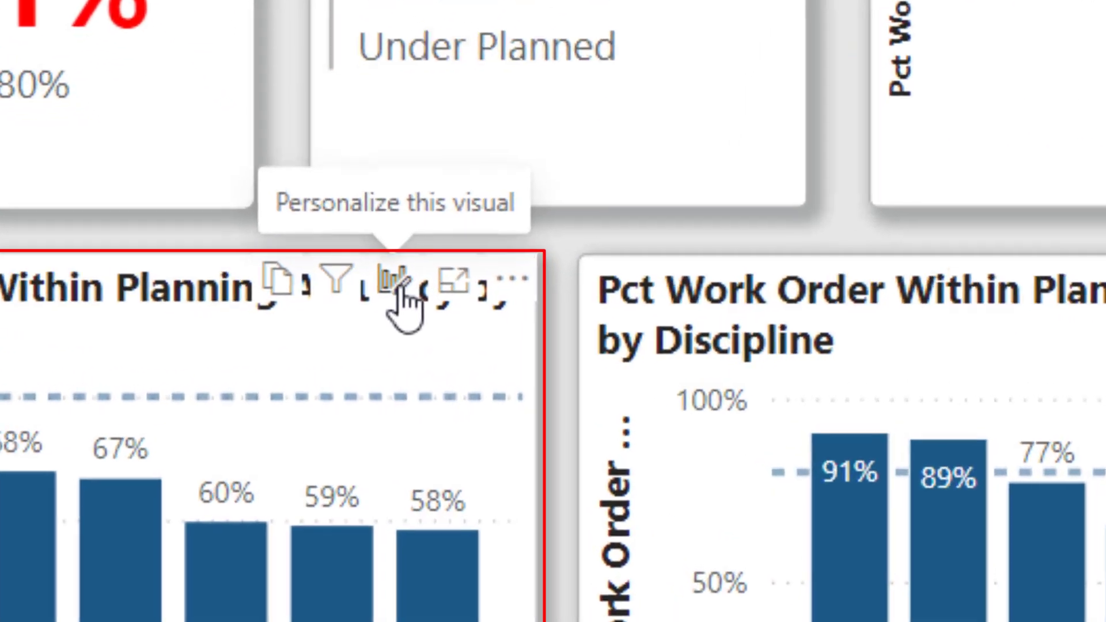
Preview the Work Type chart's personalization options and its list of visualization types.
{"action": "left_click", "coordinate": [399, 288]}
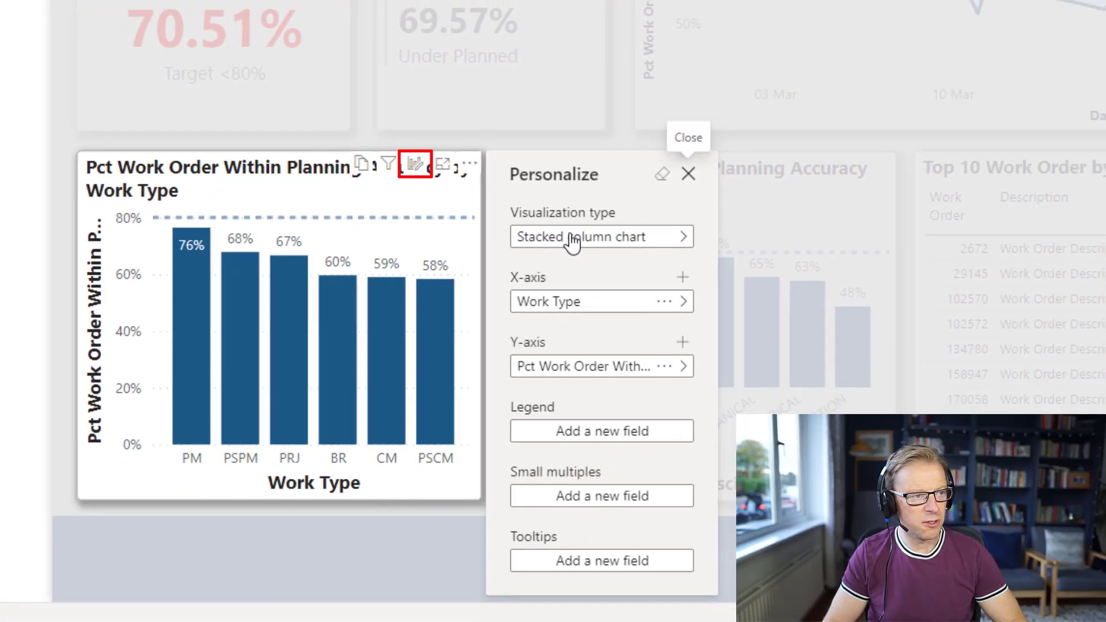
{"action": "left_click", "coordinate": [572, 242]}
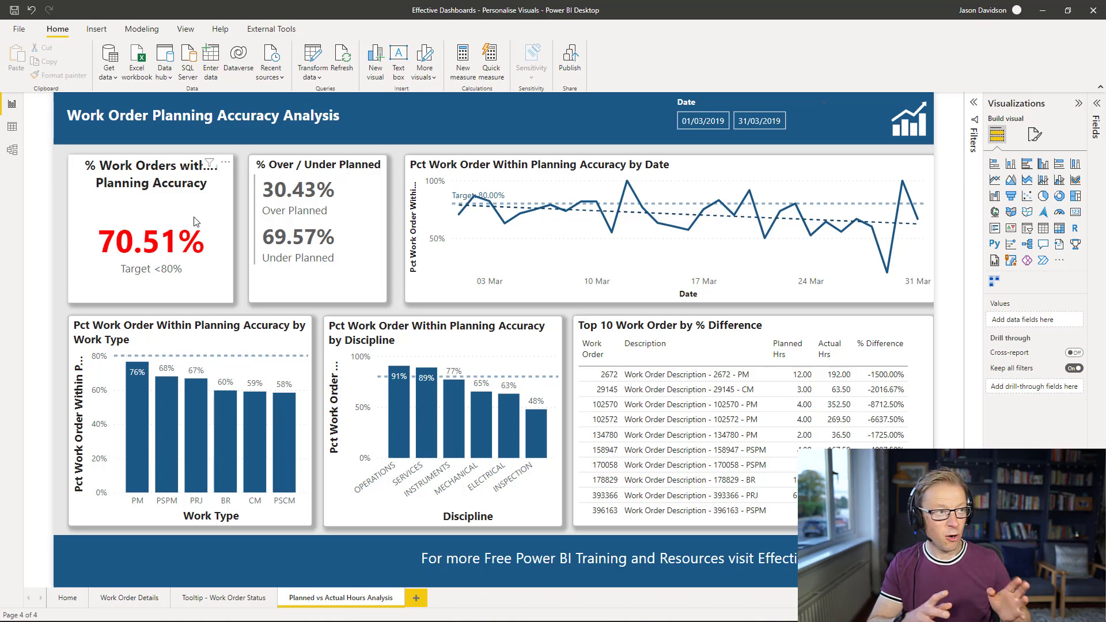
Tick 'Allow report readers to personalize visuals' in Current File report settings and confirm the restart notice.
{"action": "left_click", "coordinate": [18, 31]}
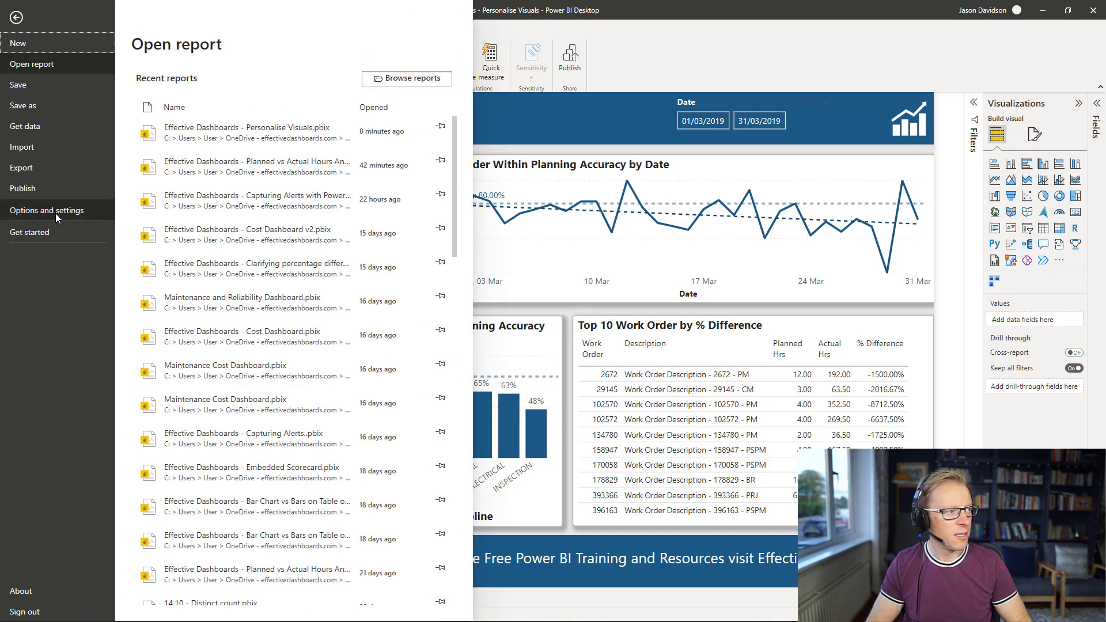
{"action": "left_click", "coordinate": [55, 213]}
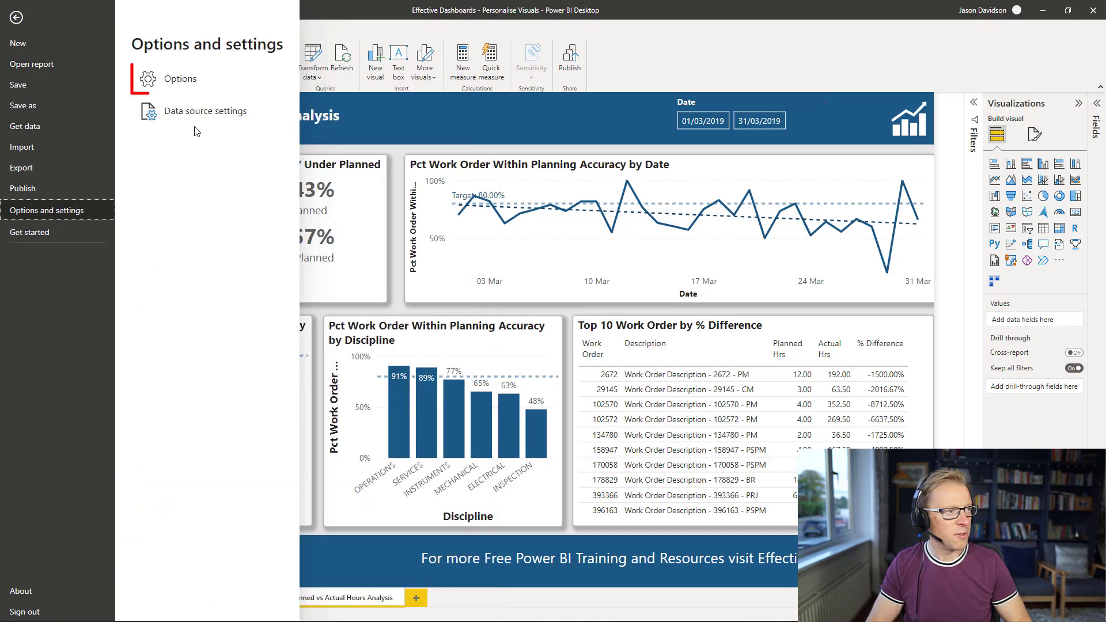
{"action": "left_click", "coordinate": [178, 87]}
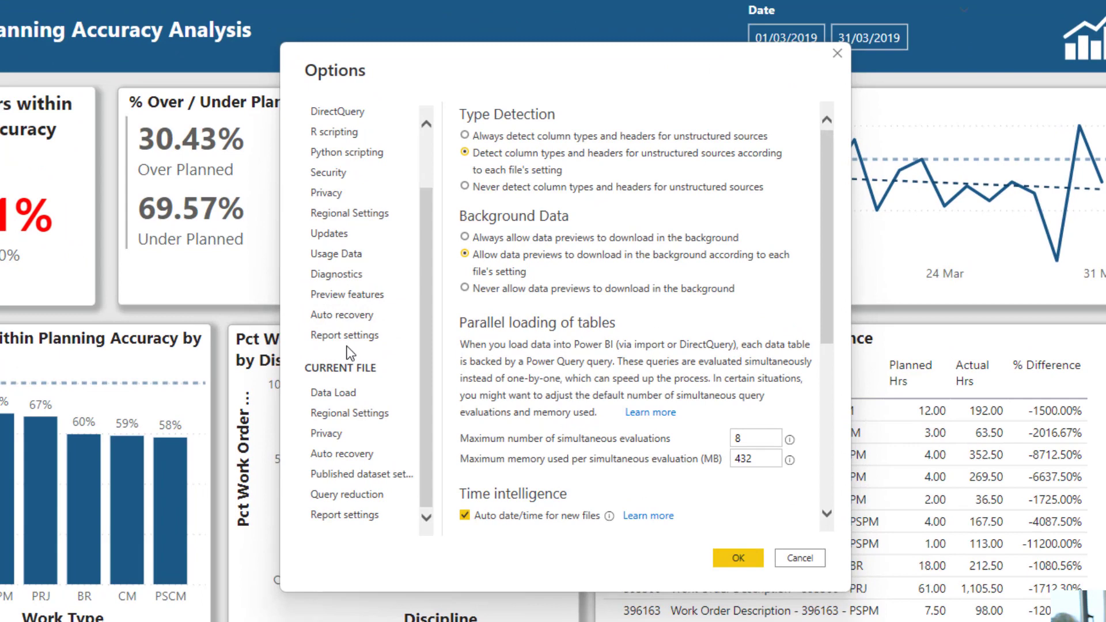
{"action": "left_click", "coordinate": [344, 335]}
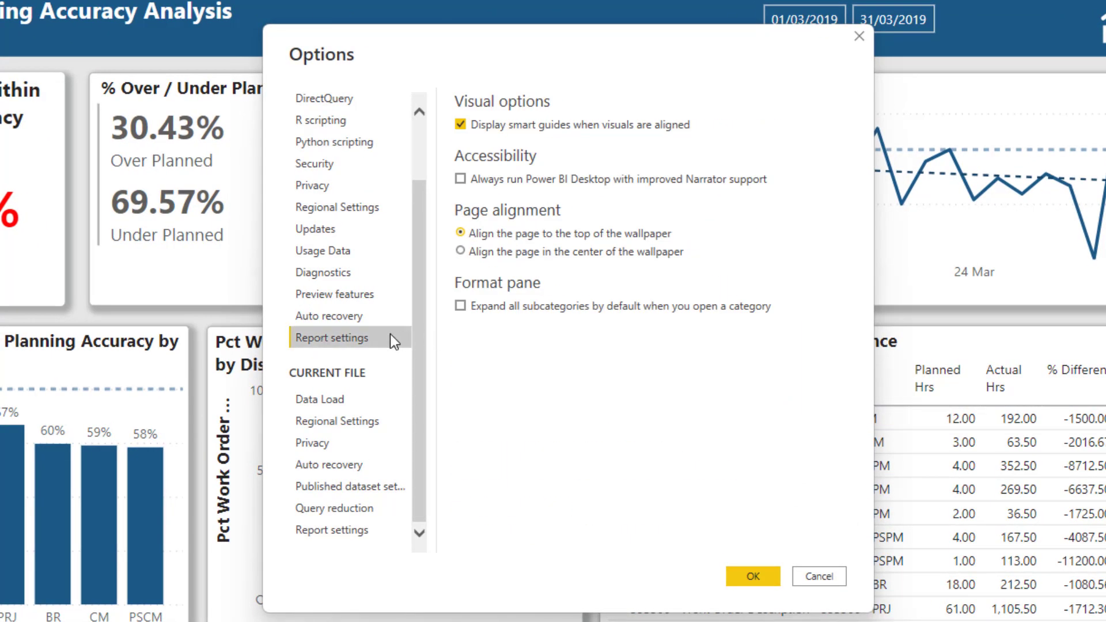
{"action": "left_click", "coordinate": [346, 532]}
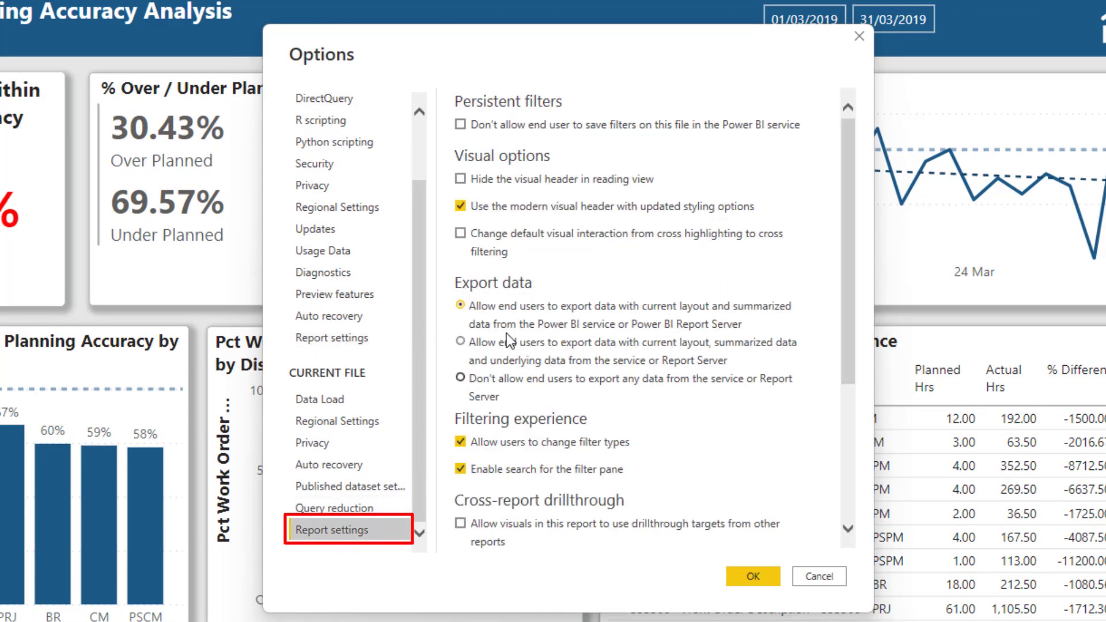
{"action": "scroll", "coordinate": [506, 333], "scroll_direction": "down", "scroll_amount": 4}
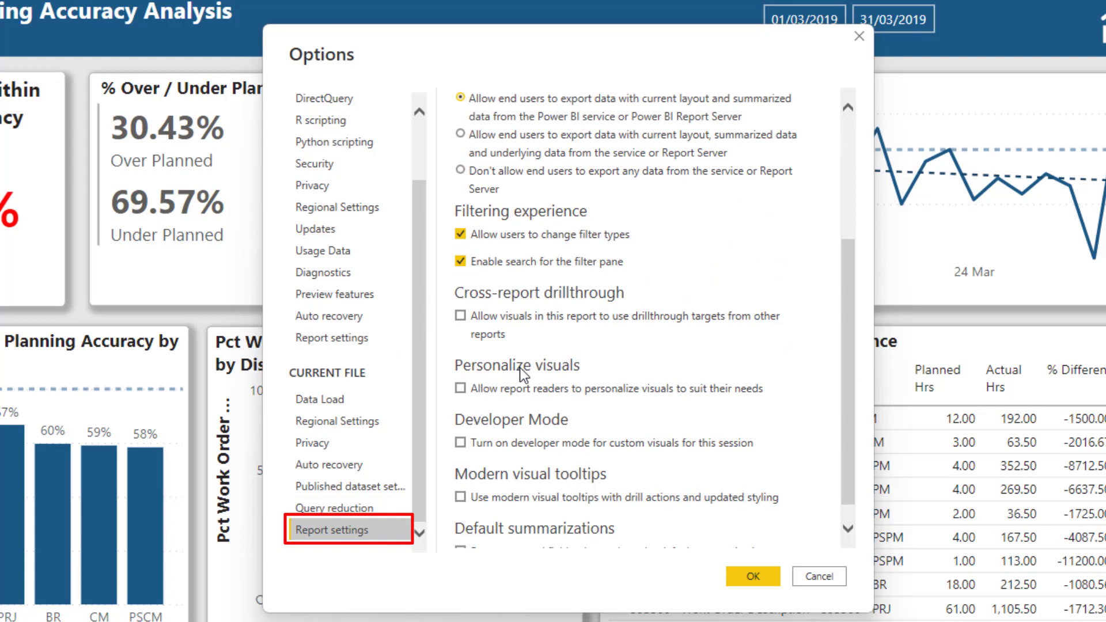
{"action": "left_click", "coordinate": [461, 389]}
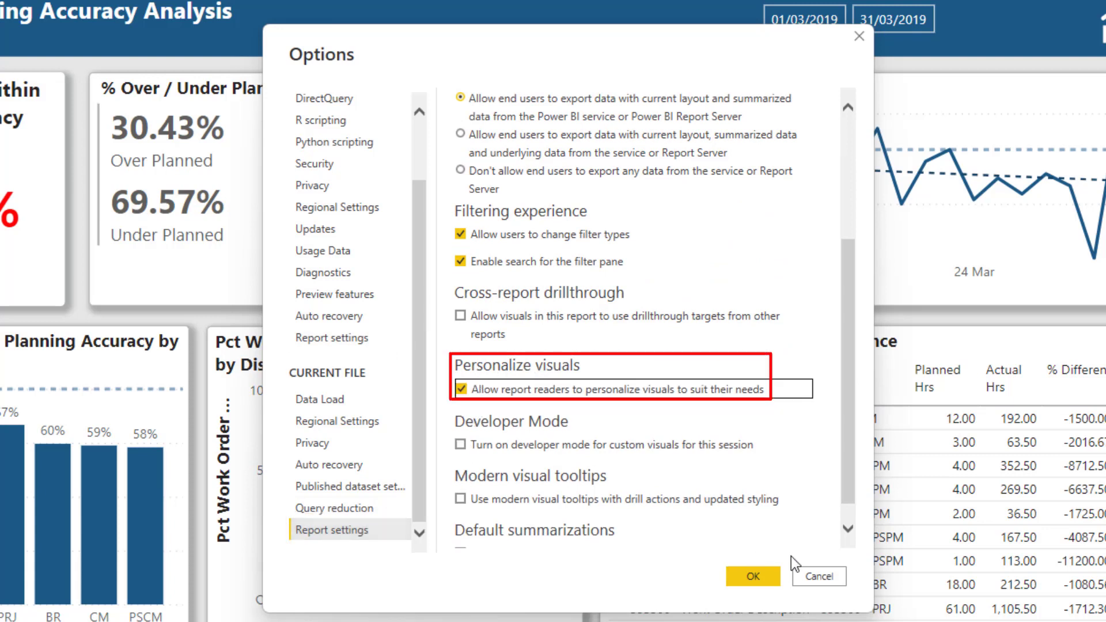
{"action": "left_click", "coordinate": [753, 576]}
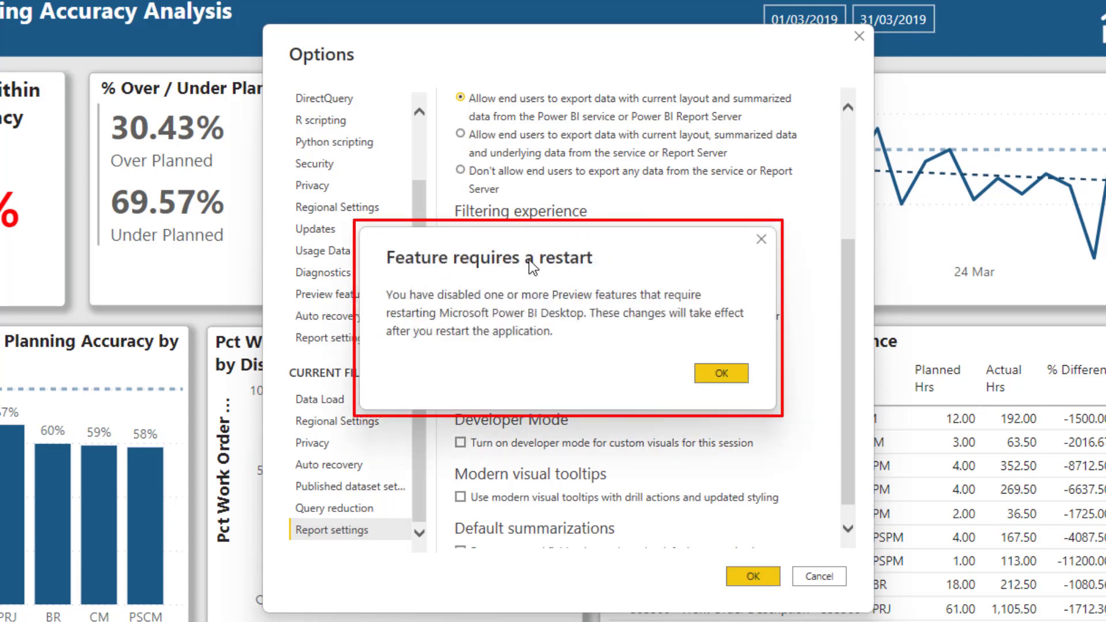
{"action": "left_click", "coordinate": [721, 373]}
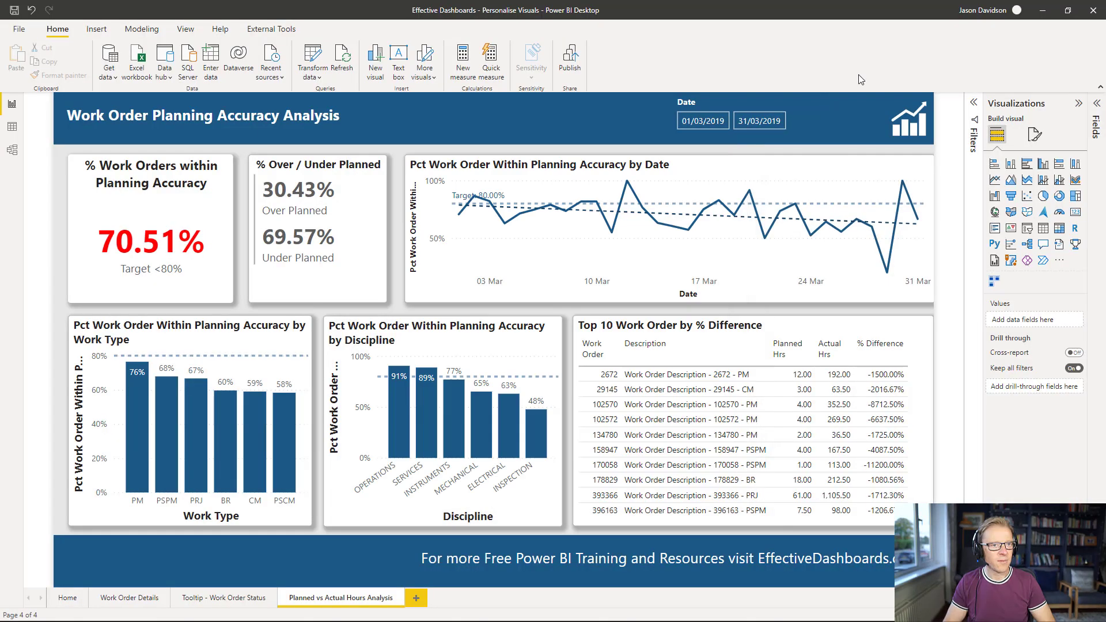
Confirm Personalize visual is On for the page and in the Top 10 table's header icons.
{"action": "left_click", "coordinate": [1035, 136]}
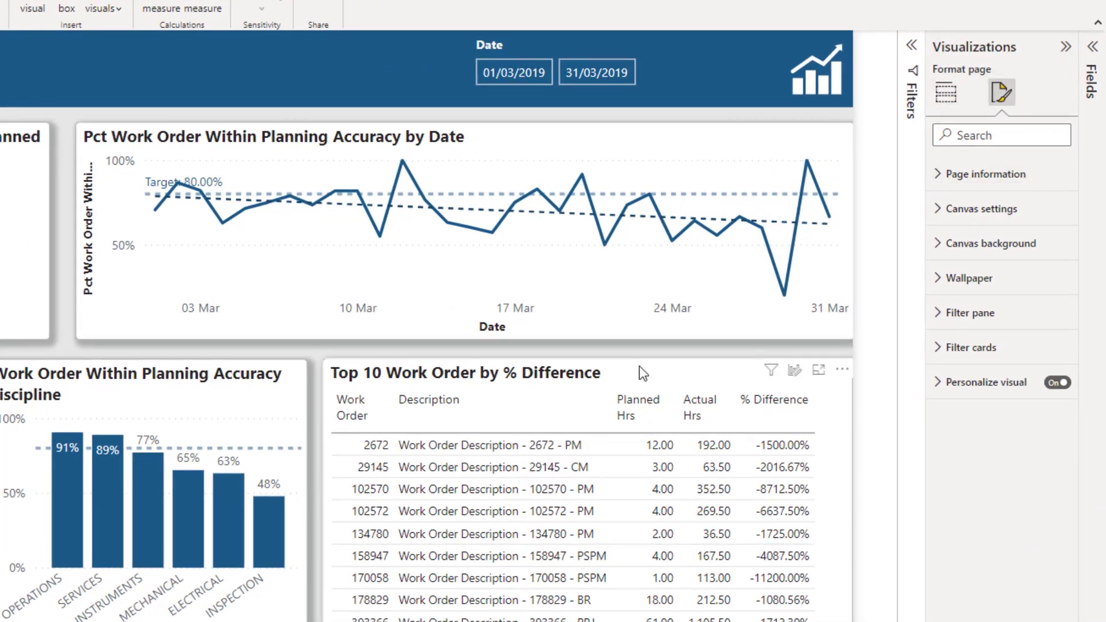
{"action": "left_click", "coordinate": [741, 361]}
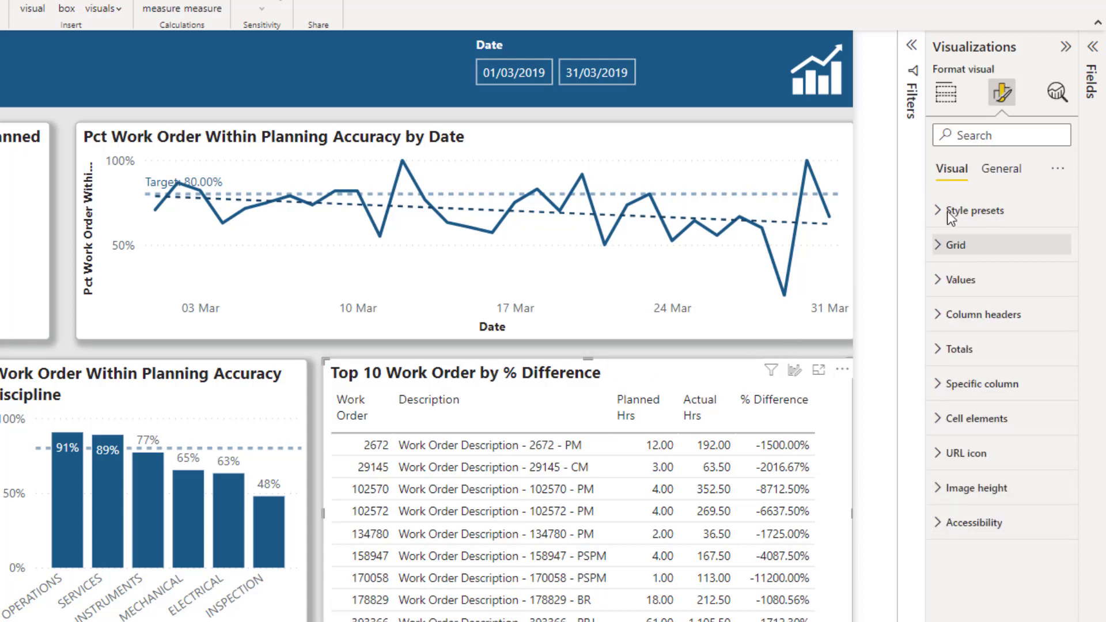
{"action": "left_click", "coordinate": [1001, 168]}
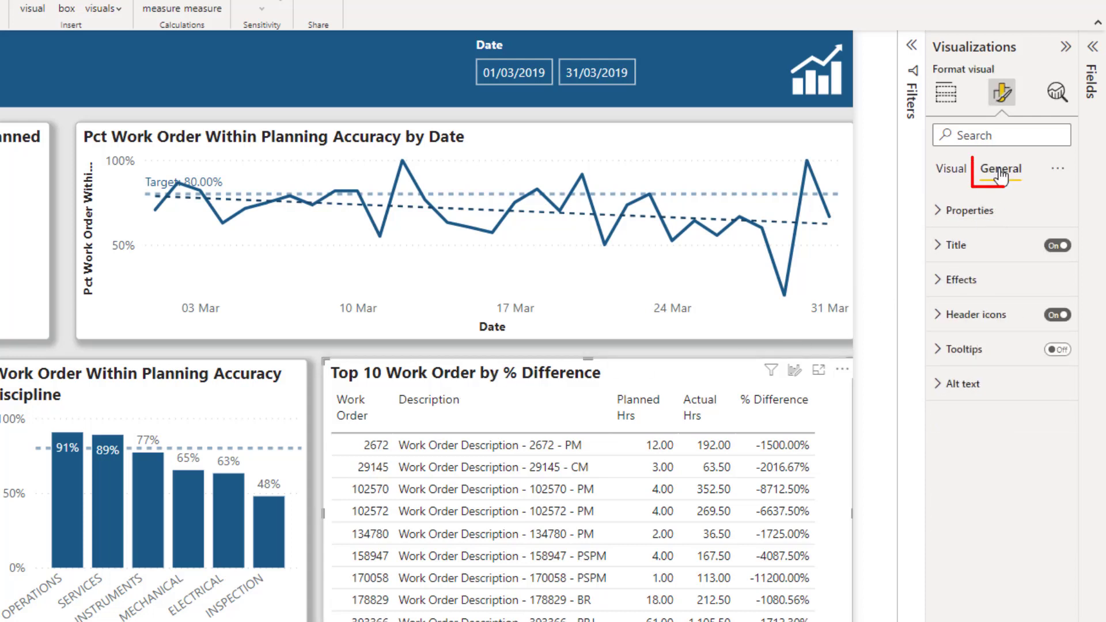
{"action": "left_click", "coordinate": [949, 316]}
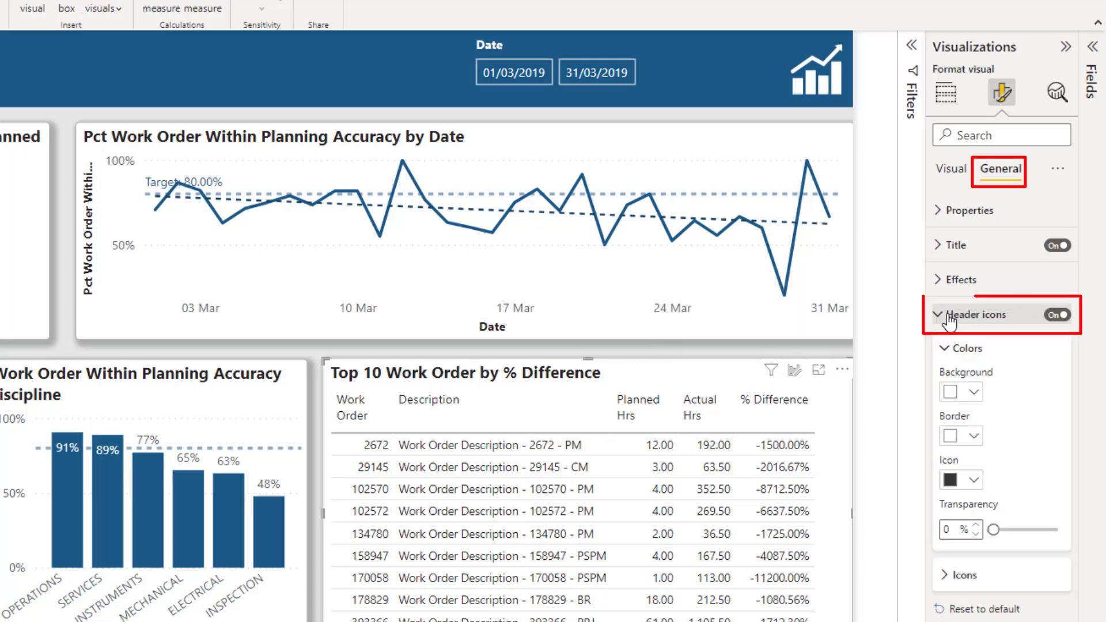
{"action": "left_click", "coordinate": [963, 574]}
{"action": "scroll", "coordinate": [976, 518], "scroll_direction": "down", "scroll_amount": 4}
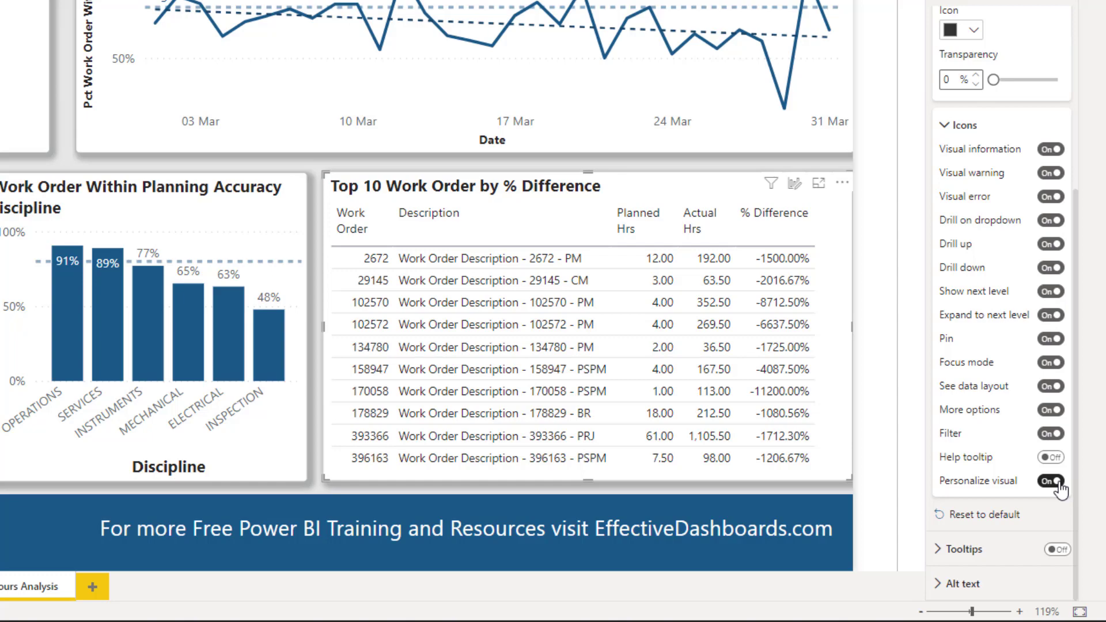
{"action": "left_click", "coordinate": [875, 384]}
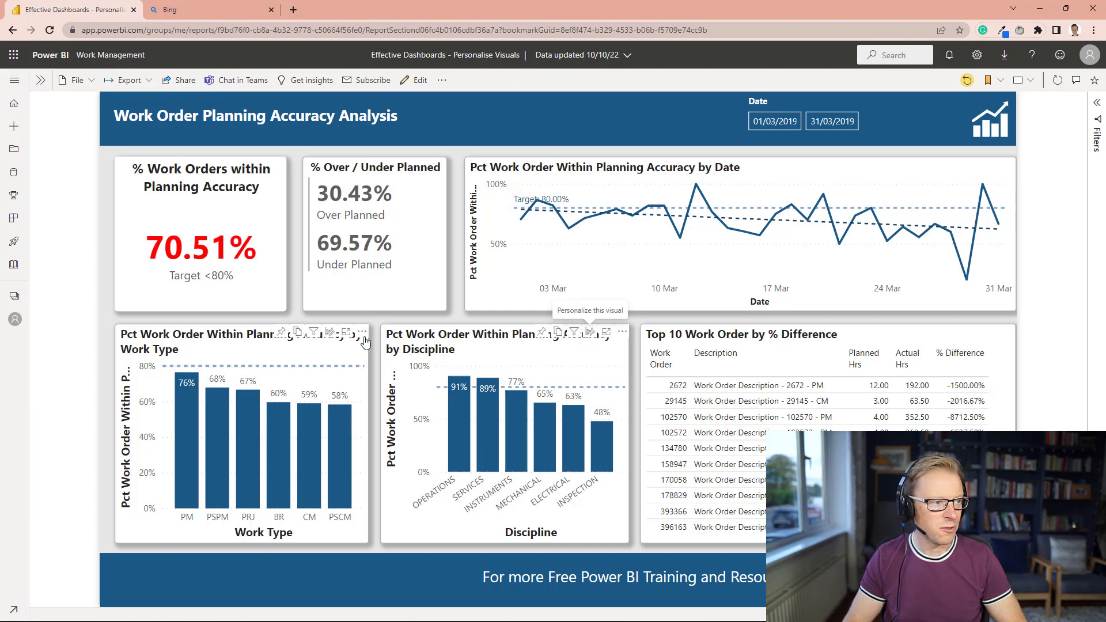
Personalize the Work Type column chart into a Stacked bar chart.
{"action": "left_click", "coordinate": [332, 334]}
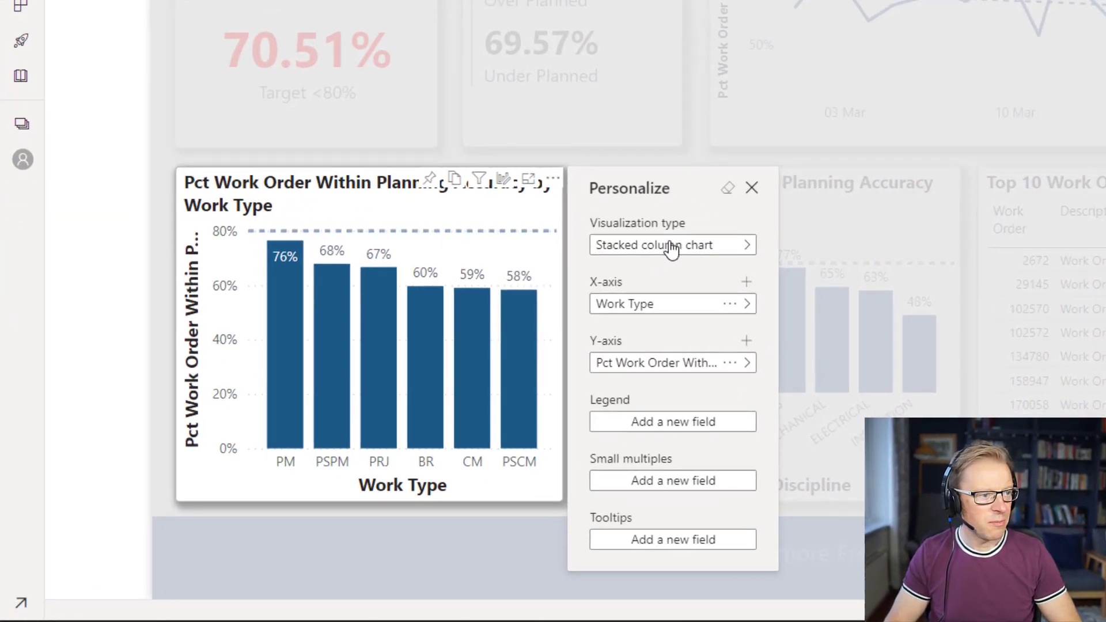
{"action": "left_click", "coordinate": [670, 244]}
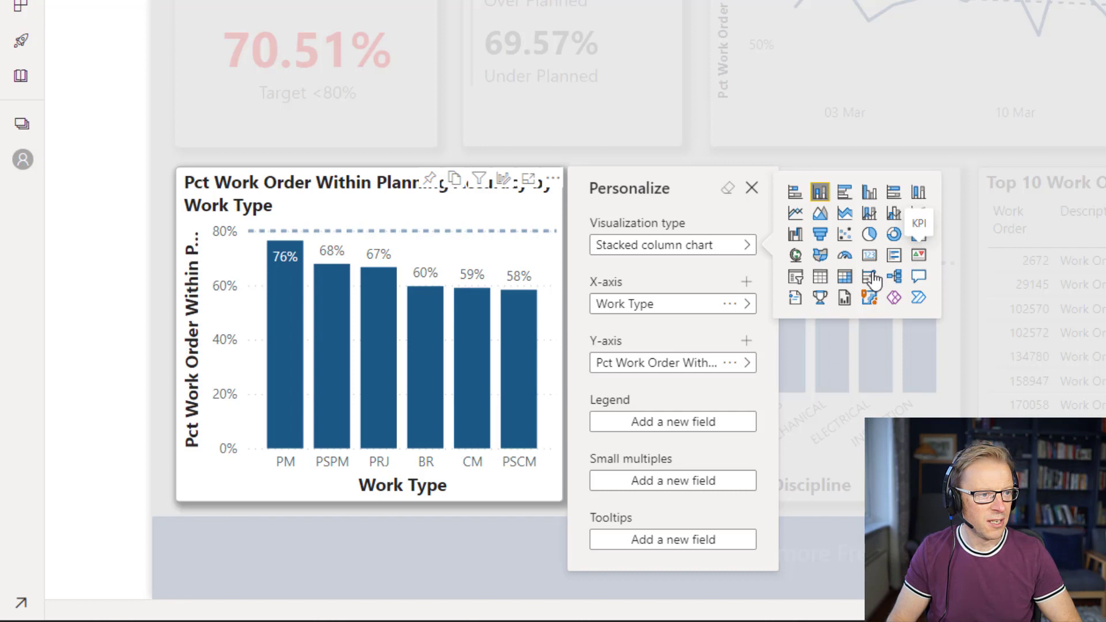
{"action": "left_click", "coordinate": [795, 195]}
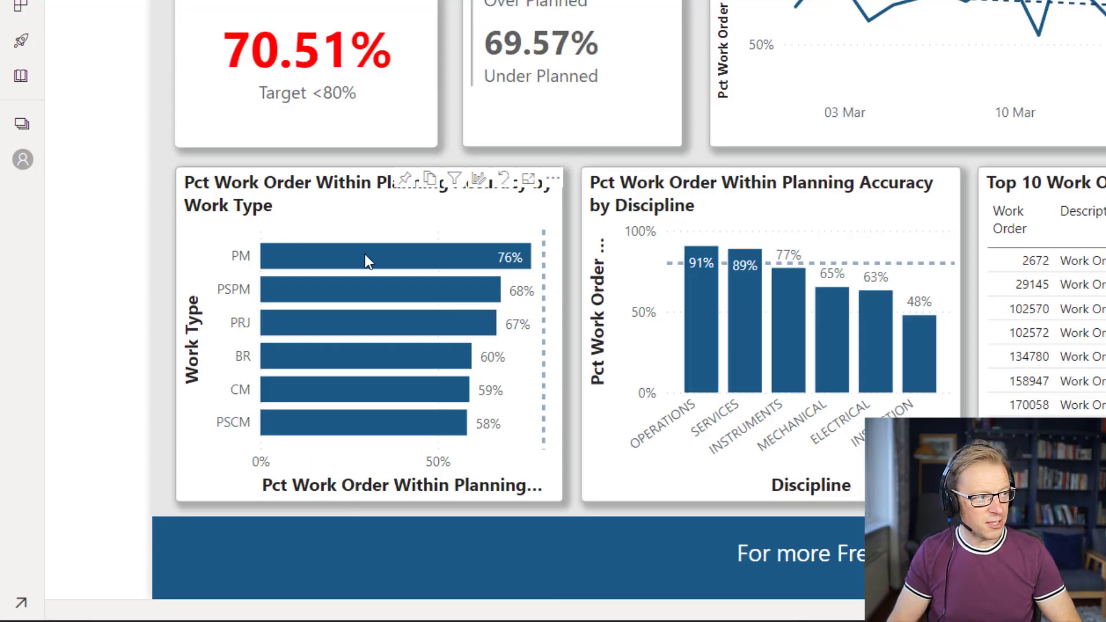
Put Work Order Priority on the chart's Y-axis and Work Order Planned Hours on the X-axis.
{"action": "left_click", "coordinate": [478, 179]}
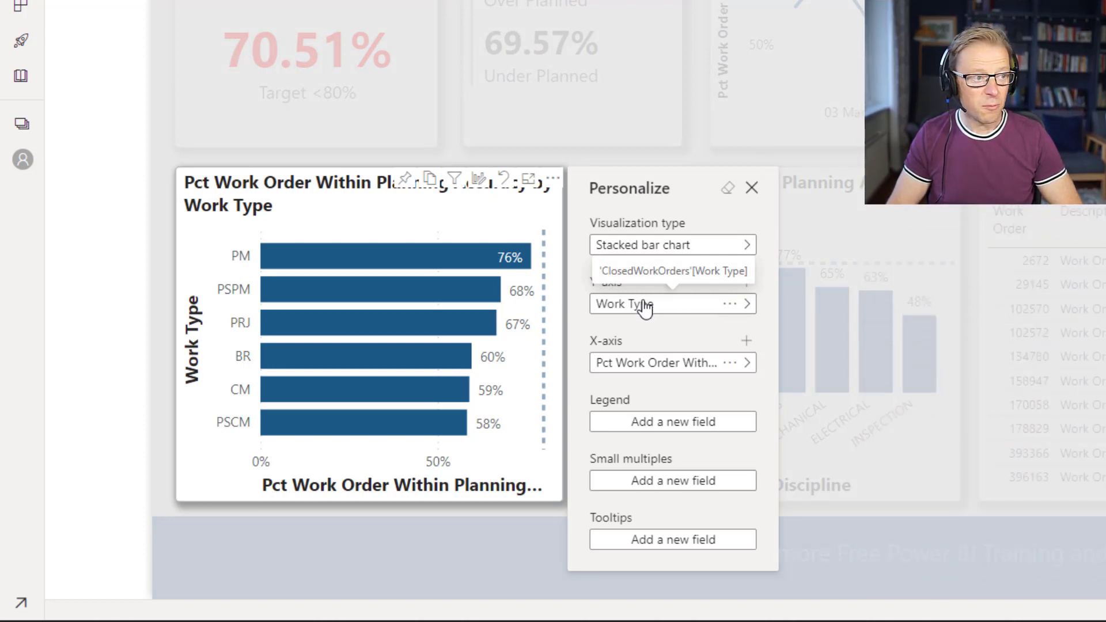
{"action": "left_click", "coordinate": [643, 305]}
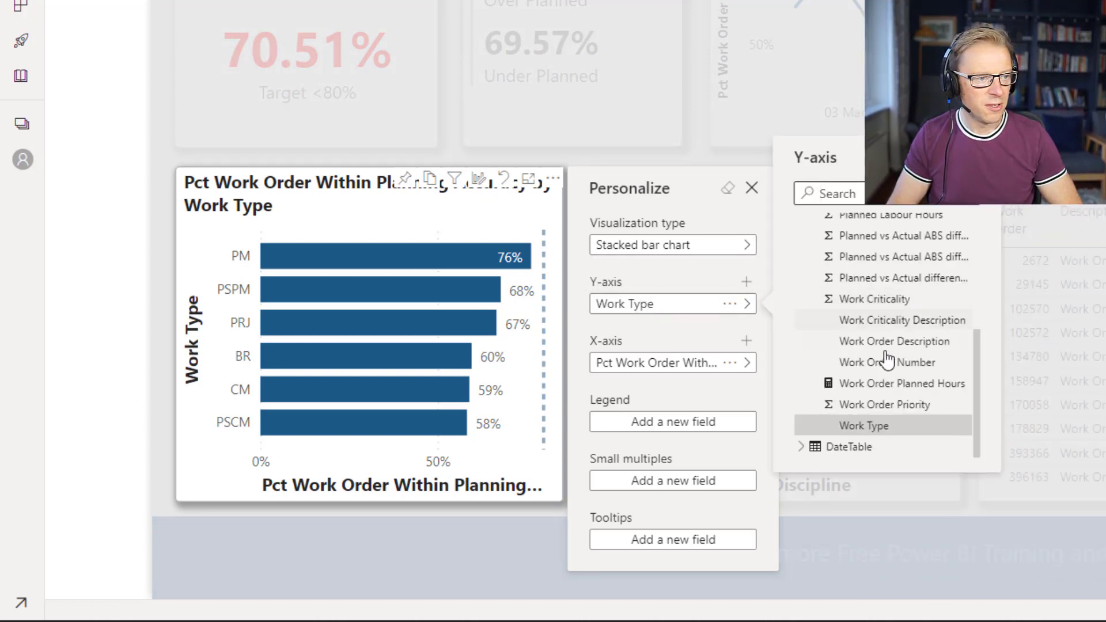
{"action": "left_click", "coordinate": [879, 406]}
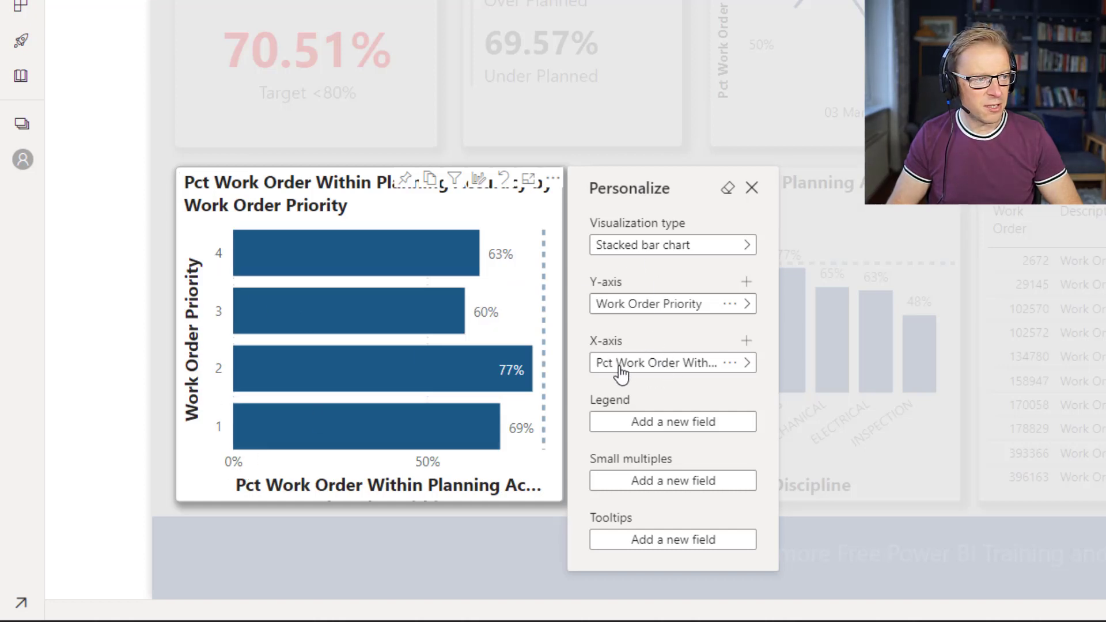
{"action": "left_click", "coordinate": [666, 373]}
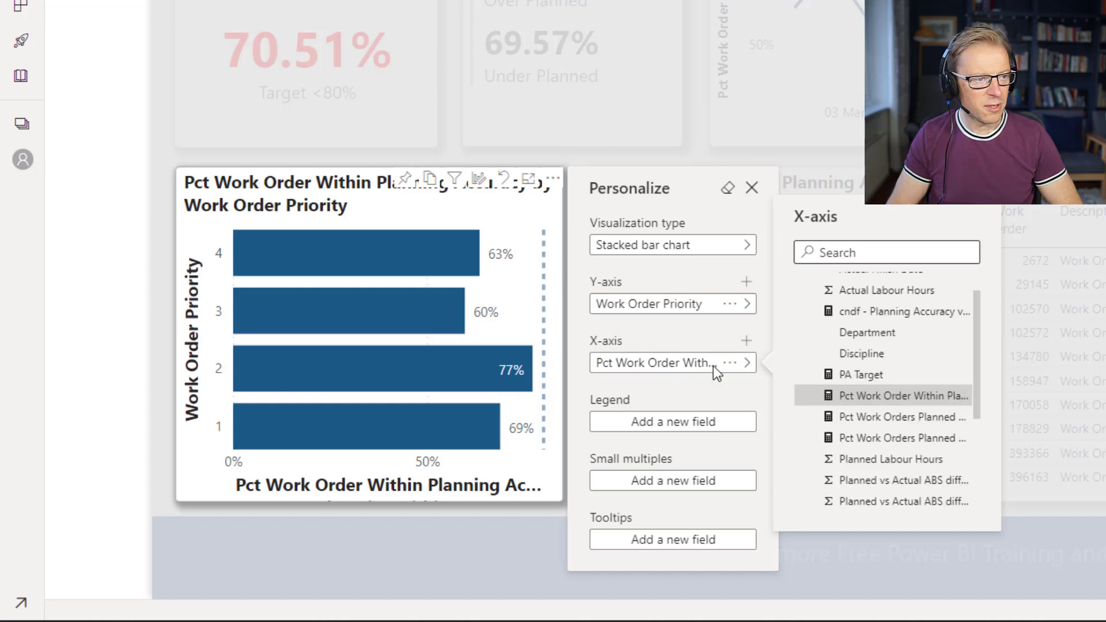
{"action": "scroll", "coordinate": [902, 347], "scroll_direction": "up", "scroll_amount": 1}
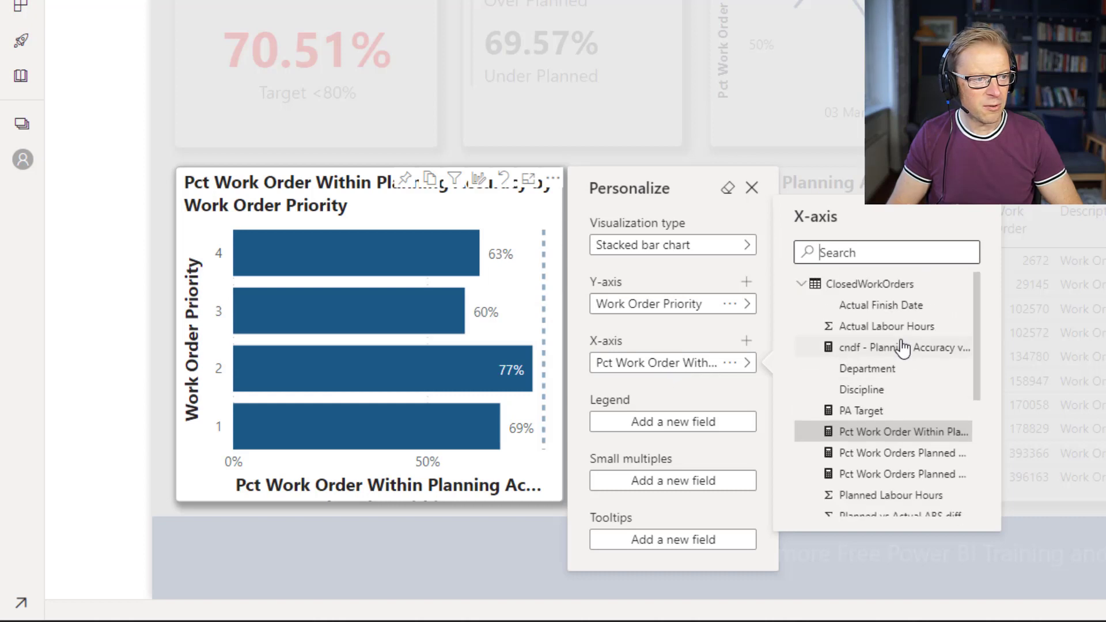
{"action": "scroll", "coordinate": [902, 347], "scroll_direction": "down", "scroll_amount": 5}
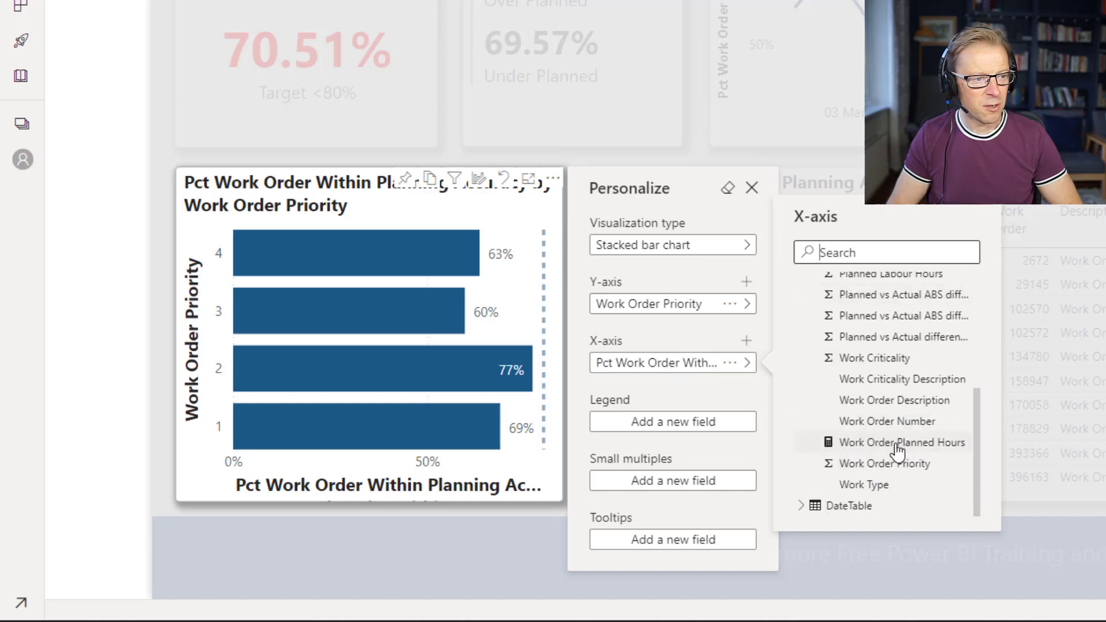
{"action": "left_click", "coordinate": [896, 443]}
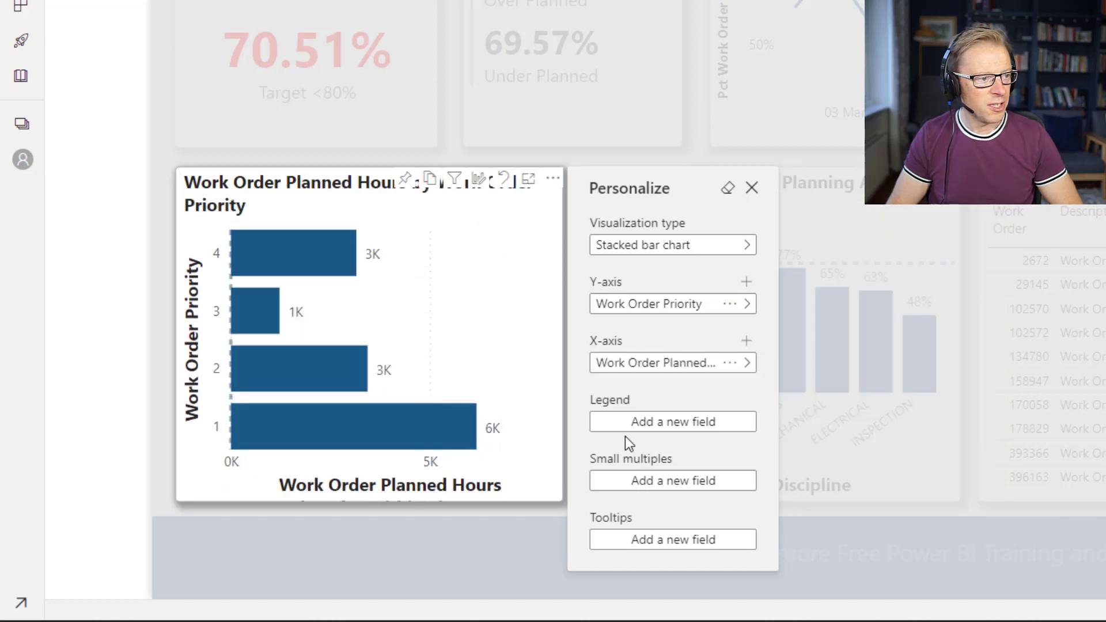
Use Work Type from ClosedWorkOrders as the legend and close the personalization pane.
{"action": "left_click", "coordinate": [642, 429]}
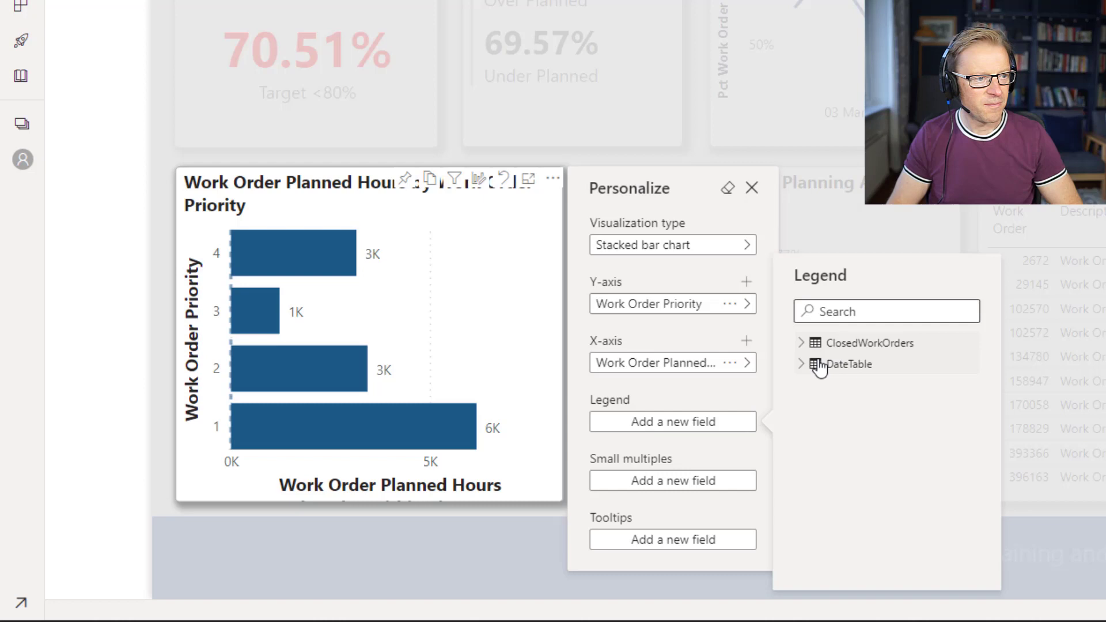
{"action": "left_click", "coordinate": [800, 345]}
{"action": "scroll", "coordinate": [890, 409], "scroll_direction": "down", "scroll_amount": 5}
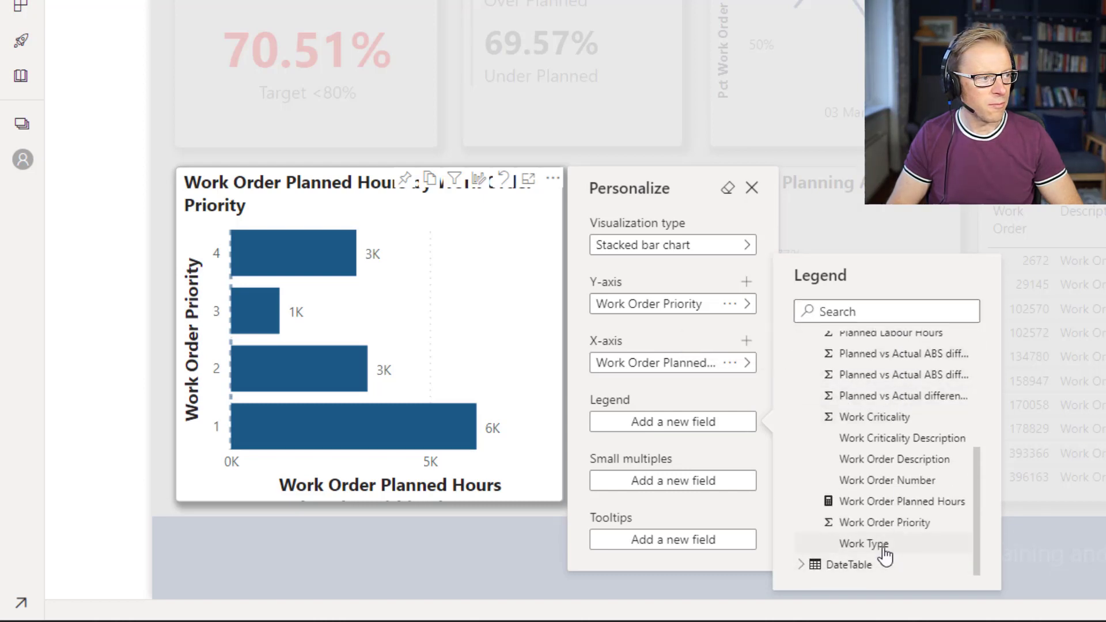
{"action": "left_click", "coordinate": [881, 544]}
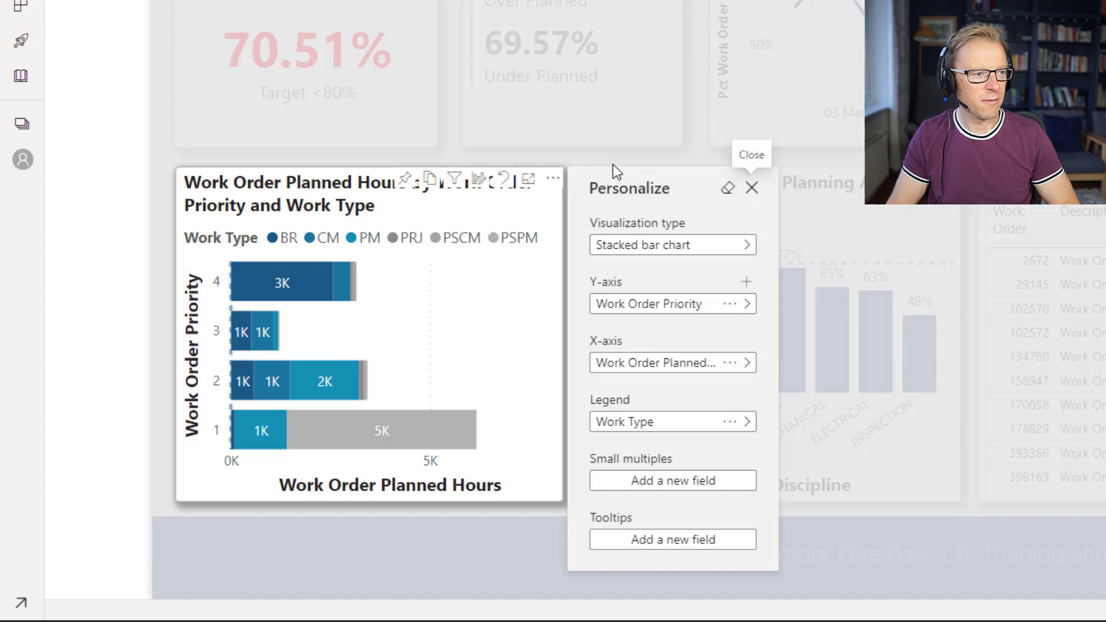
{"action": "left_click", "coordinate": [612, 164]}
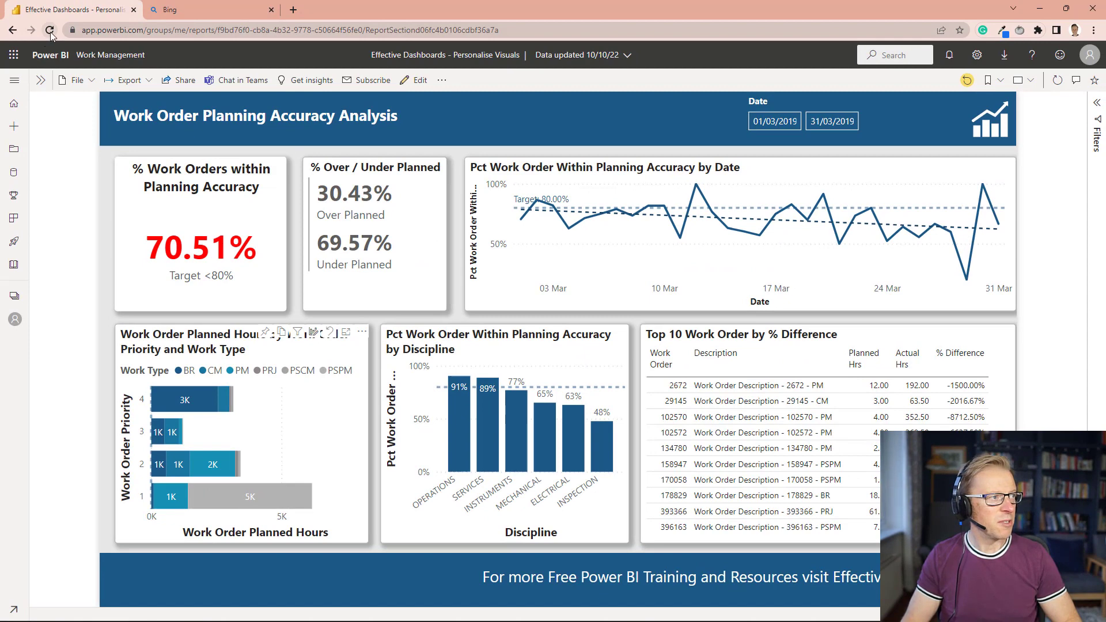
Reload the report and re-personalize the chart as a Stacked bar with Work Order Priority on the Y-axis.
{"action": "left_click", "coordinate": [49, 30]}
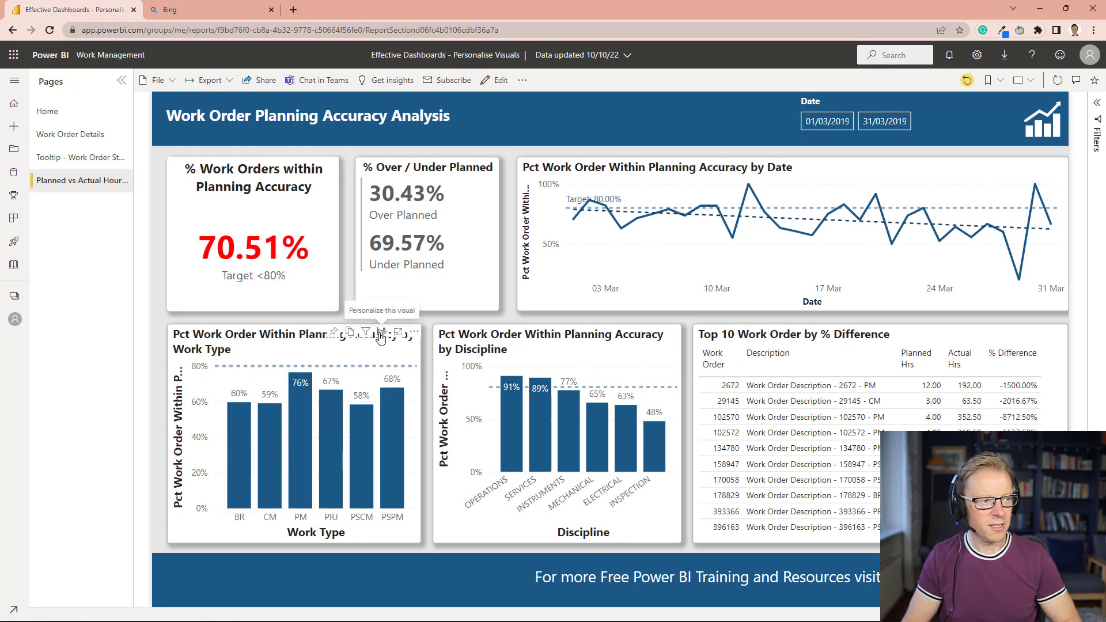
{"action": "left_click", "coordinate": [381, 334]}
{"action": "left_click", "coordinate": [499, 376]}
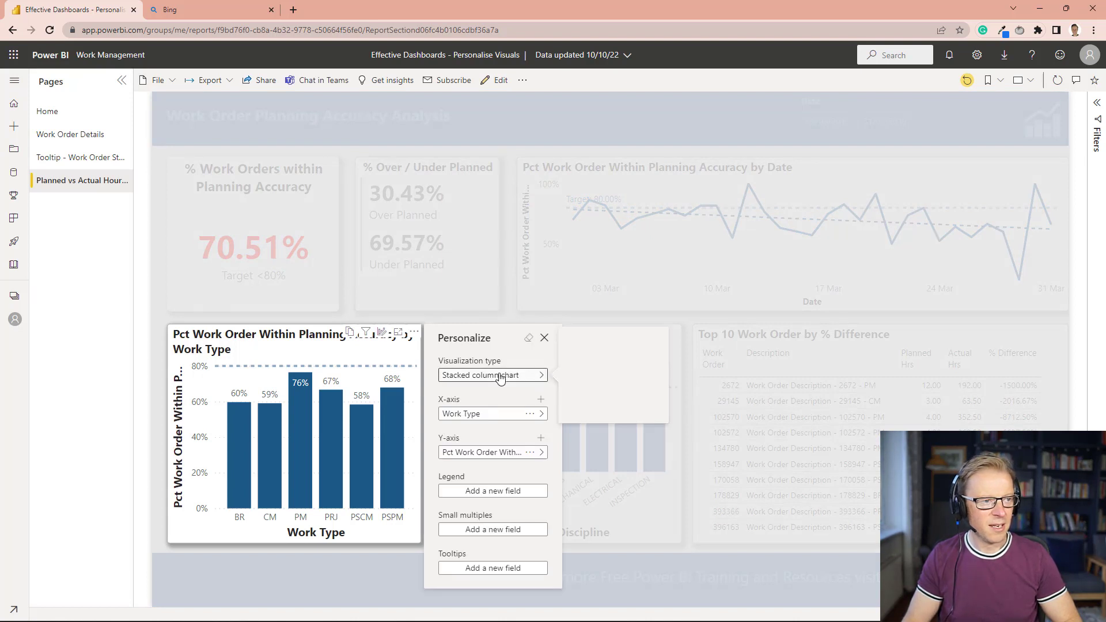
{"action": "left_click", "coordinate": [572, 341]}
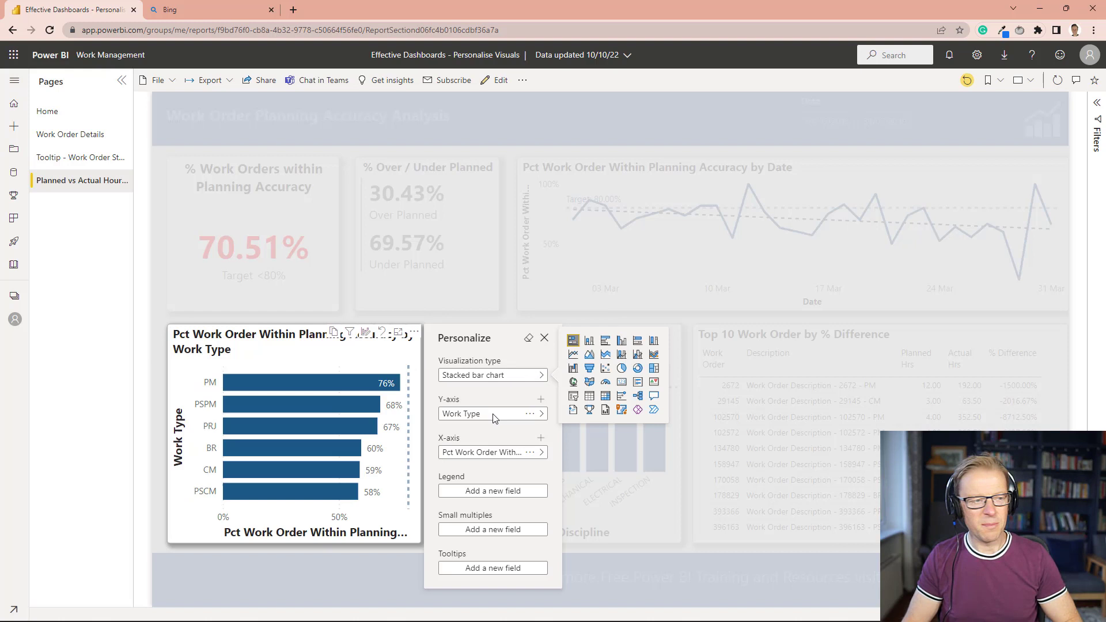
{"action": "left_click", "coordinate": [493, 416]}
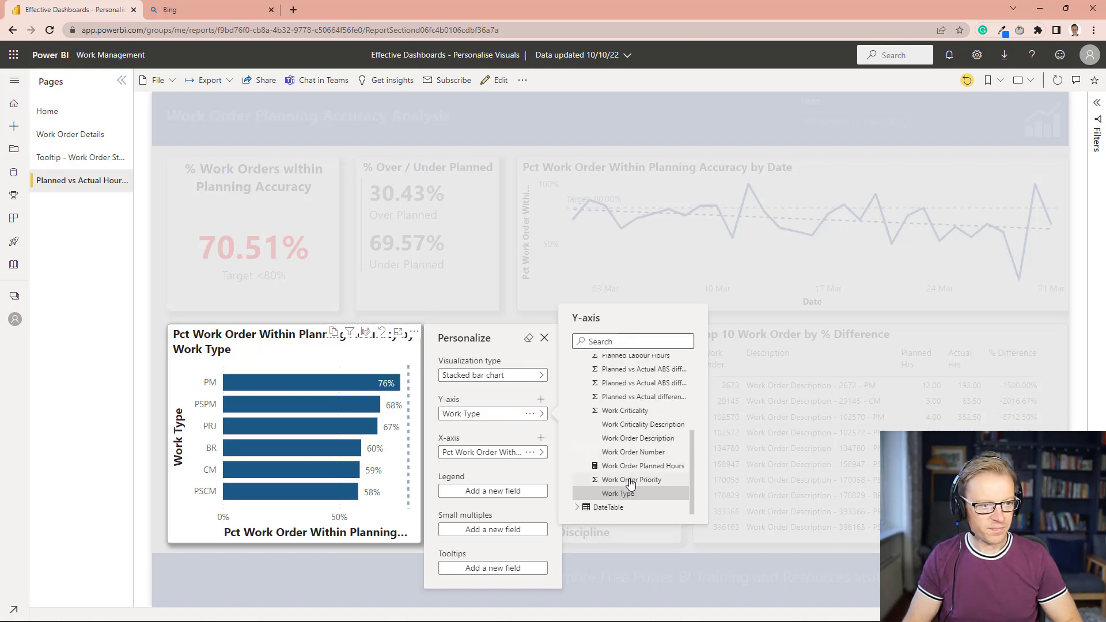
{"action": "left_click", "coordinate": [631, 480]}
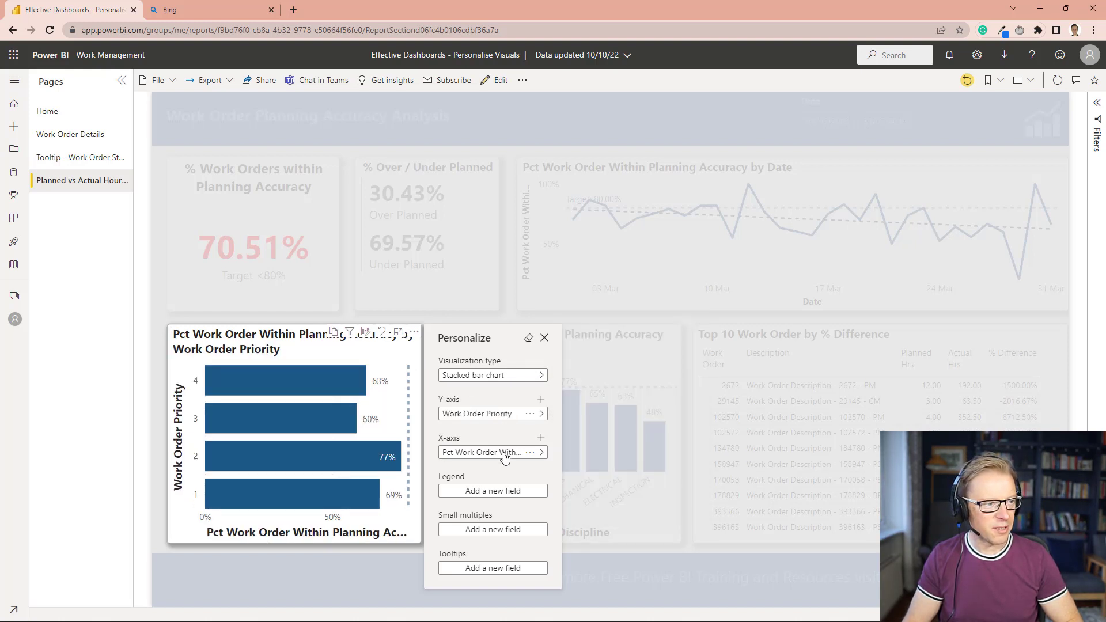
{"action": "key", "text": "Escape"}
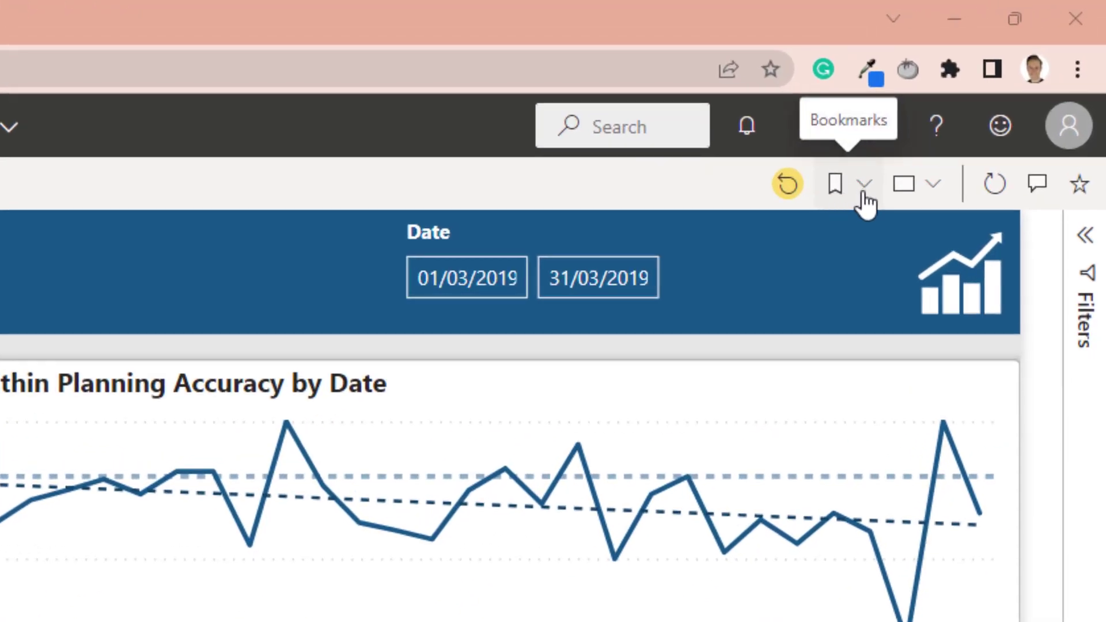
Add a new personal bookmark with a pasted name and save it.
{"action": "left_click", "coordinate": [865, 196]}
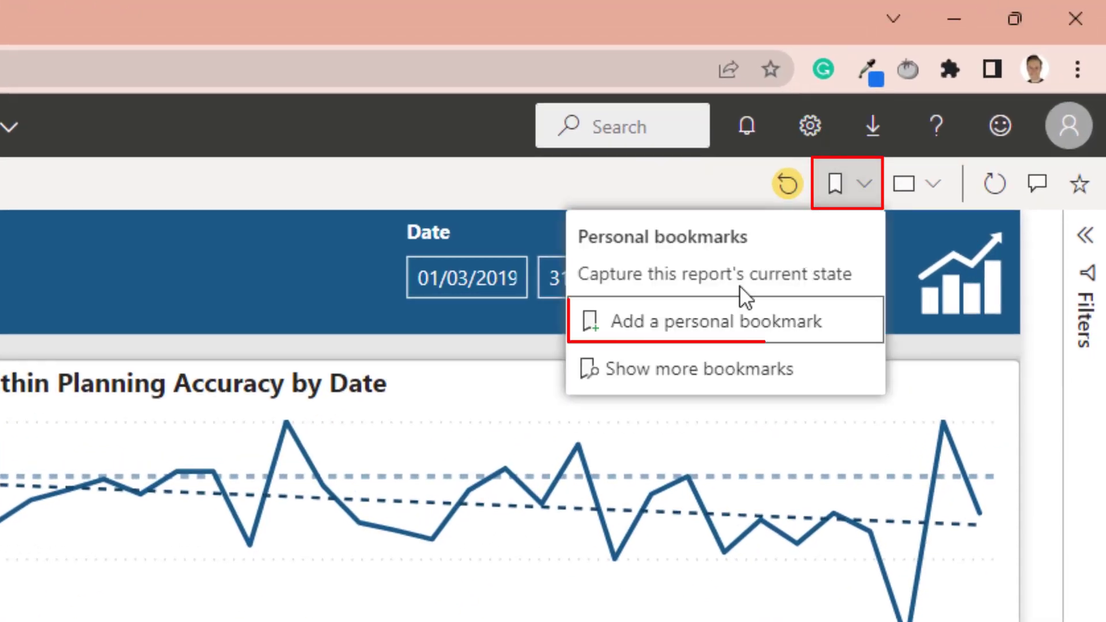
{"action": "left_click", "coordinate": [701, 330]}
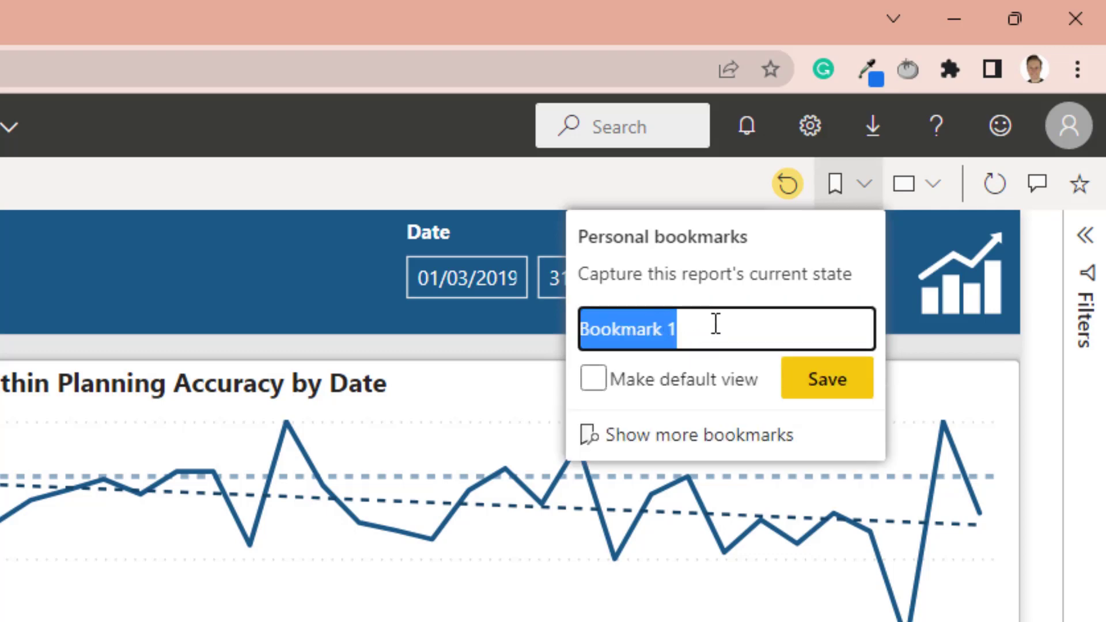
{"action": "key", "text": "BackSpace"}
{"action": "type", "text": "1. Work Order Planned Hours by Priority"}
{"action": "left_click", "coordinate": [829, 380]}
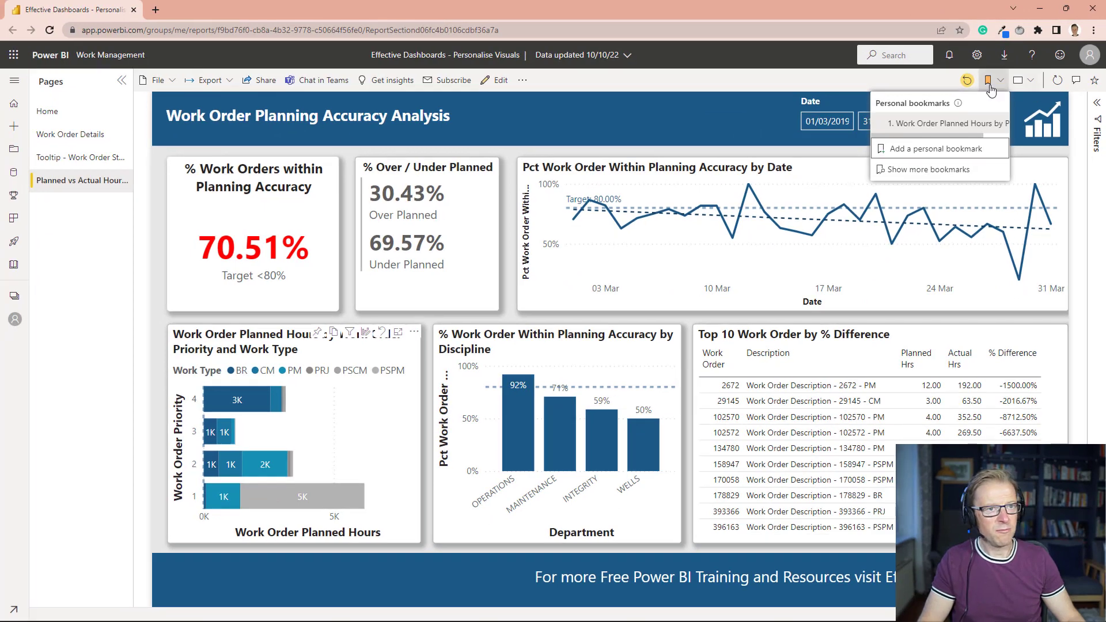
Reset the report to its default view, then apply the saved personal bookmark.
{"action": "left_click", "coordinate": [989, 85]}
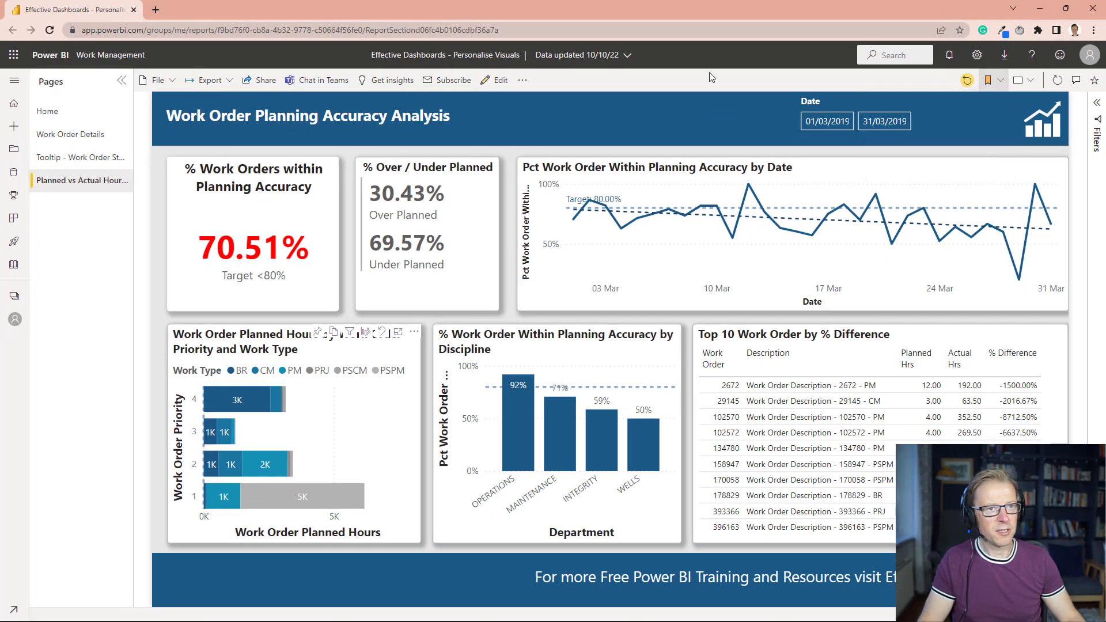
{"action": "left_click", "coordinate": [1001, 83]}
{"action": "left_click", "coordinate": [919, 119]}
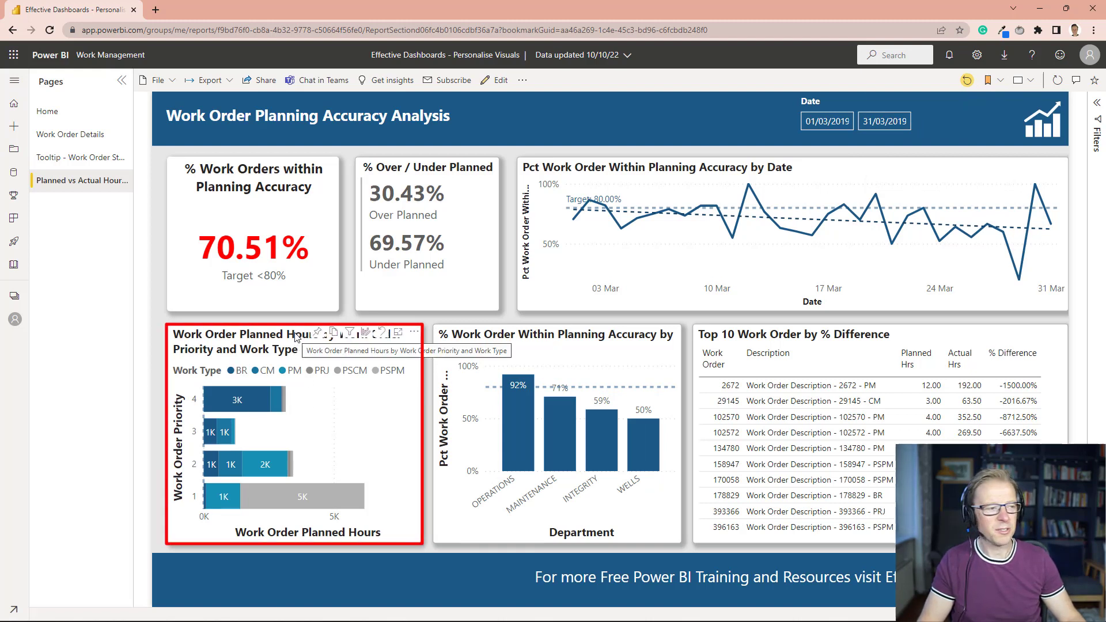
Set the saved personal bookmark as the report's default view with Make default.
{"action": "left_click", "coordinate": [1000, 81]}
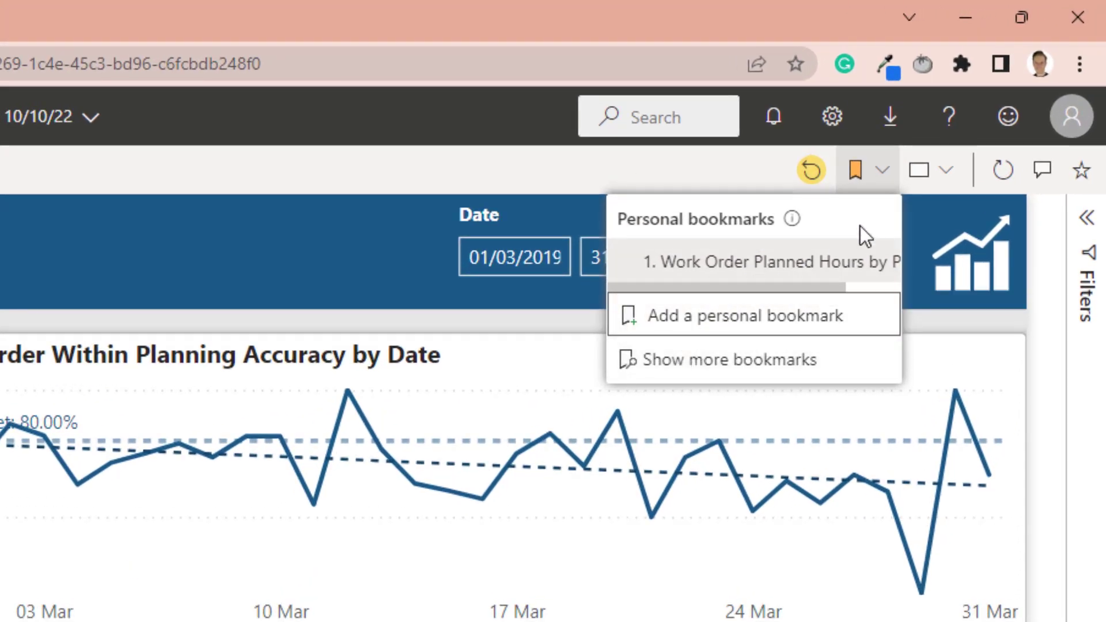
{"action": "right_click", "coordinate": [758, 263]}
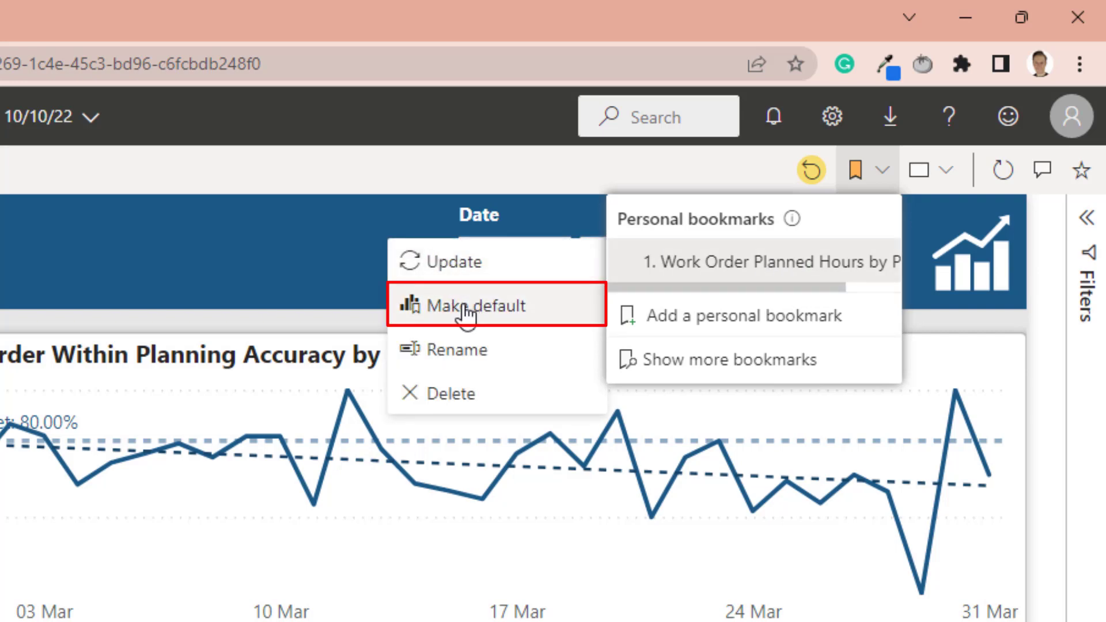
{"action": "left_click", "coordinate": [465, 314]}
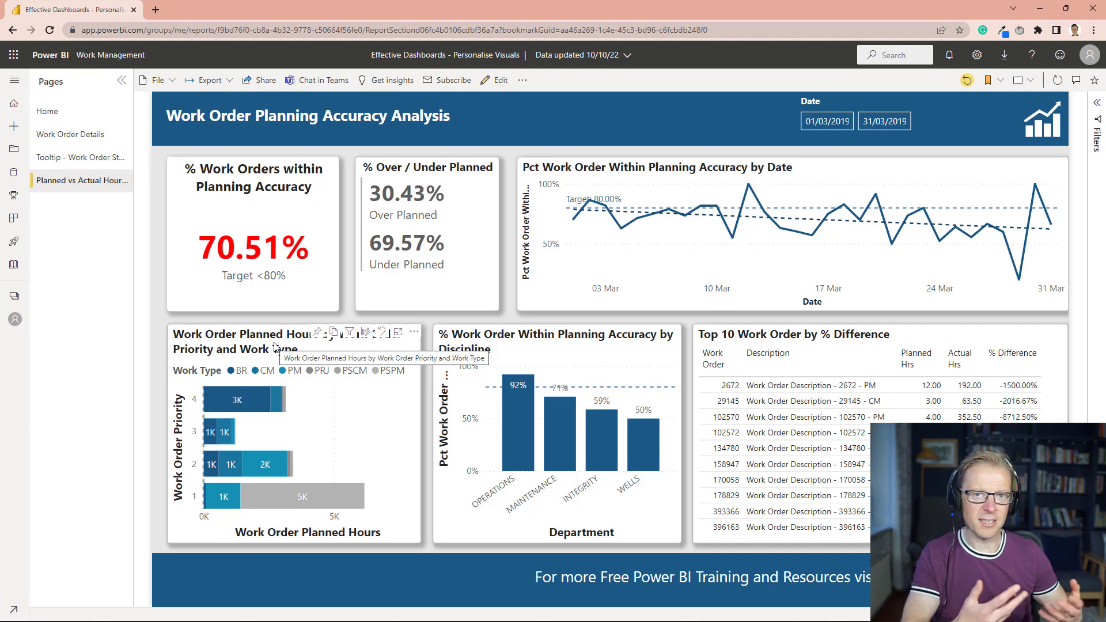
Change the planned-hours chart's legend from Work Type to Department.
{"action": "left_click", "coordinate": [366, 334]}
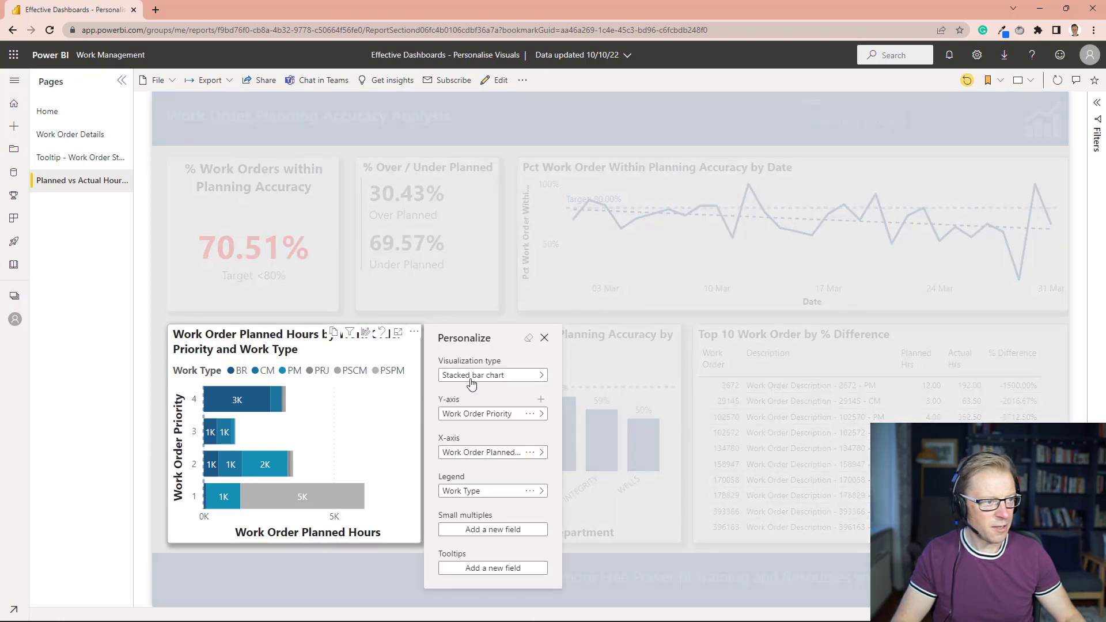
{"action": "left_click", "coordinate": [495, 492]}
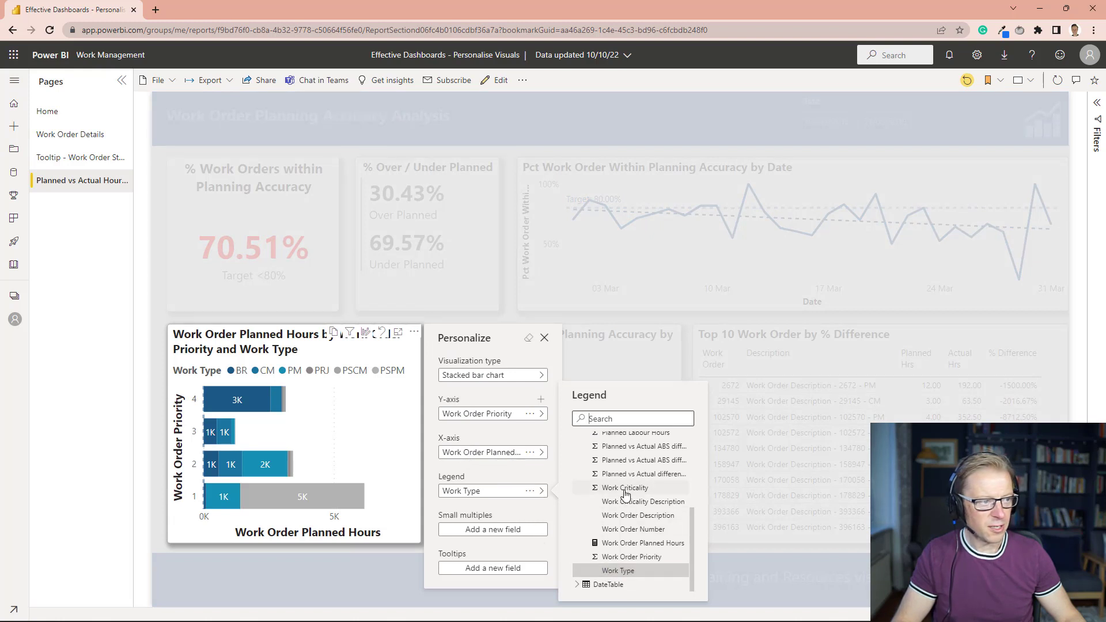
{"action": "scroll", "coordinate": [633, 492], "scroll_direction": "up", "scroll_amount": 3}
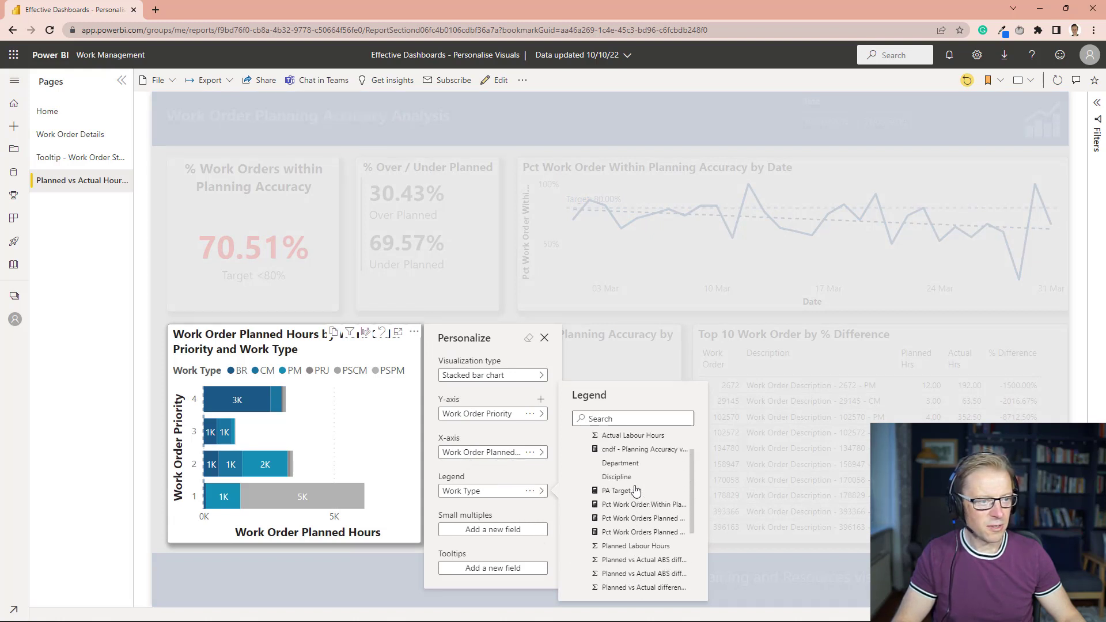
{"action": "left_click", "coordinate": [620, 437]}
{"action": "left_click", "coordinate": [365, 332]}
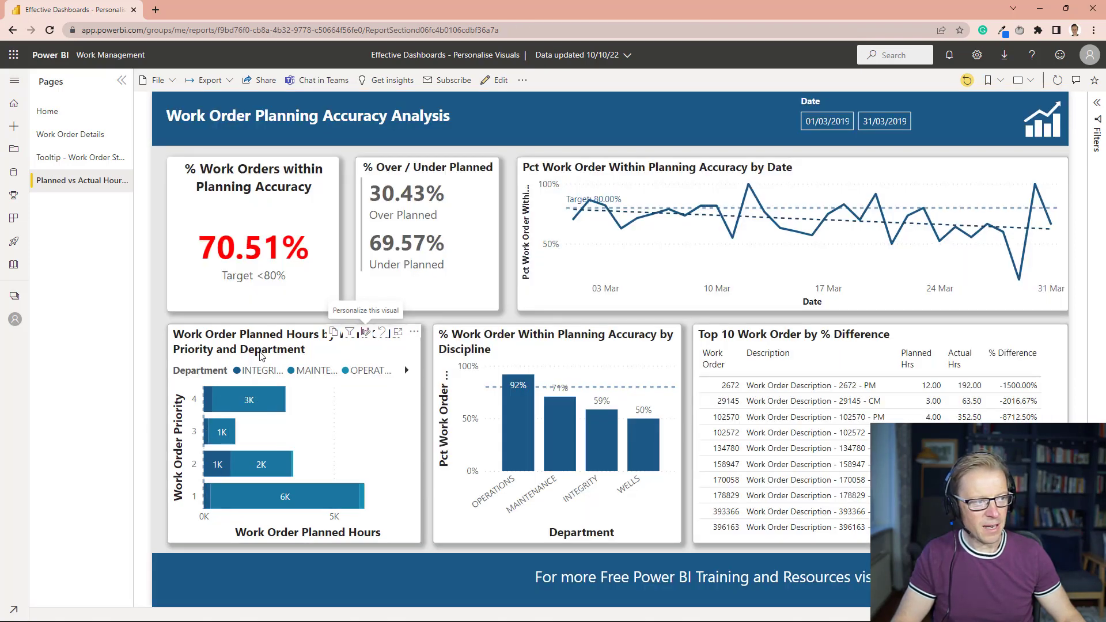
{"action": "left_click_drag", "start_coordinate": [288, 353], "coordinate": [250, 354]}
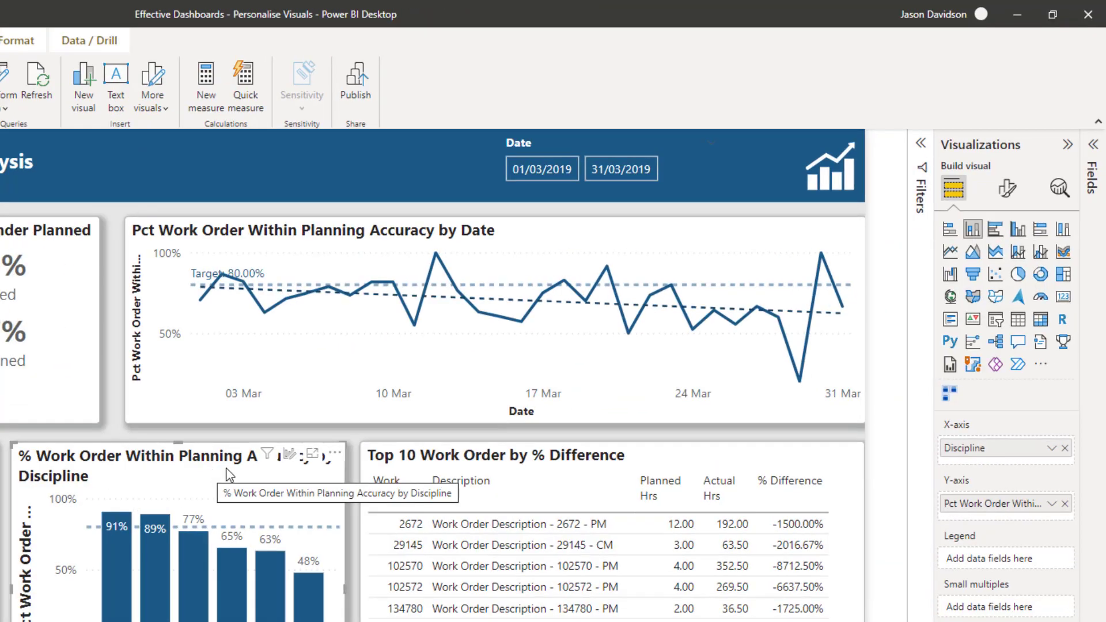
Expand the Discipline chart's Format visual > General > Title settings to view its title text.
{"action": "left_click", "coordinate": [1006, 188]}
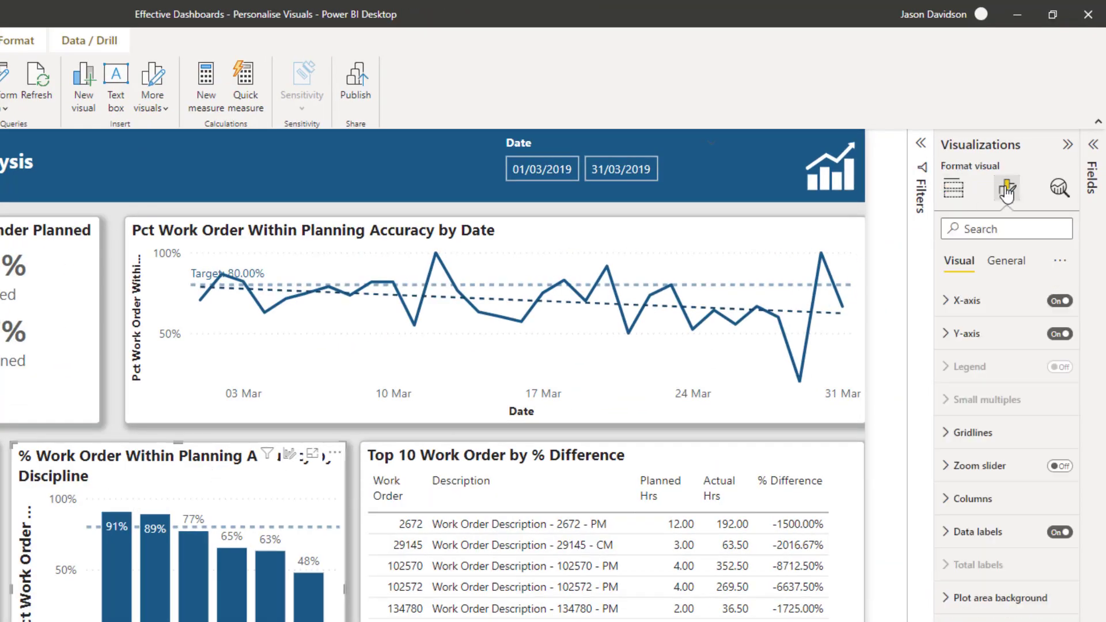
{"action": "left_click", "coordinate": [1005, 261]}
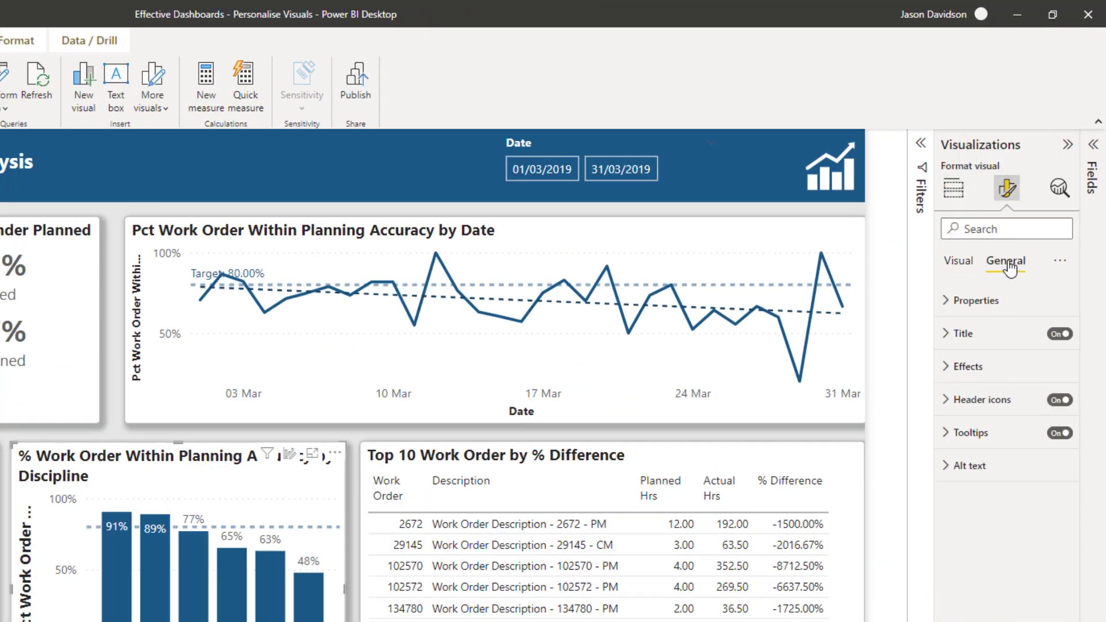
{"action": "left_click", "coordinate": [960, 336]}
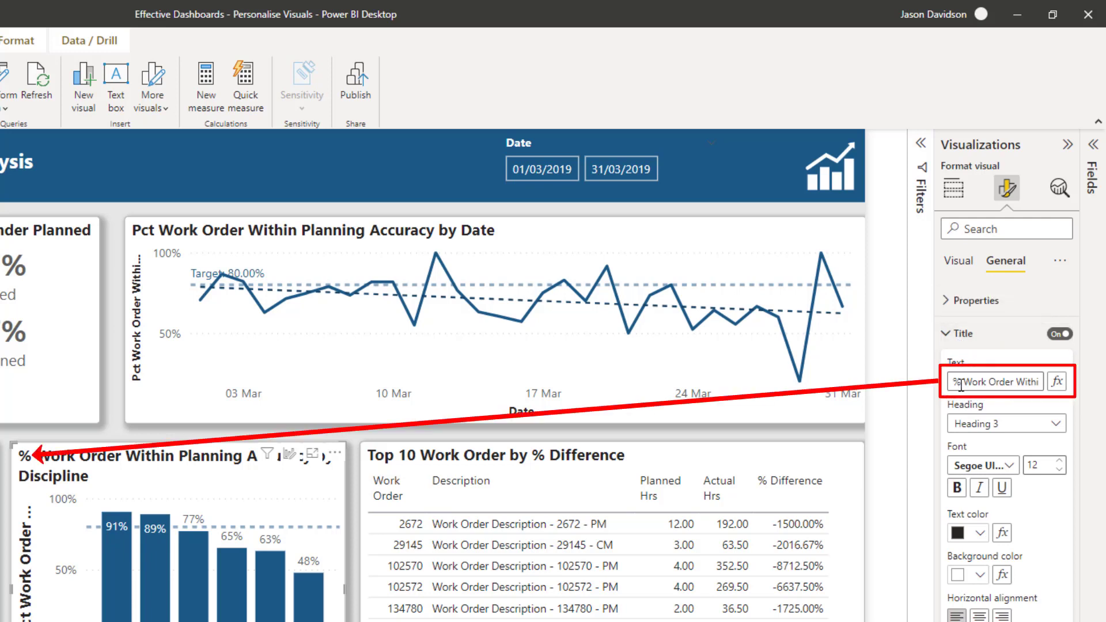
{"action": "left_click", "coordinate": [952, 188]}
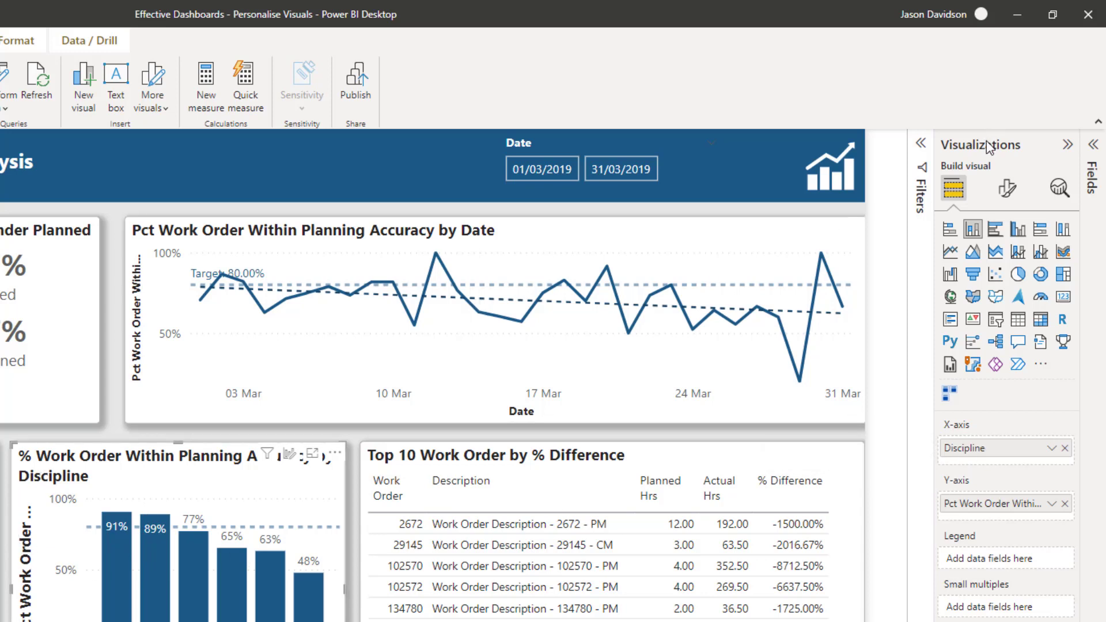
{"action": "left_click", "coordinate": [1006, 187]}
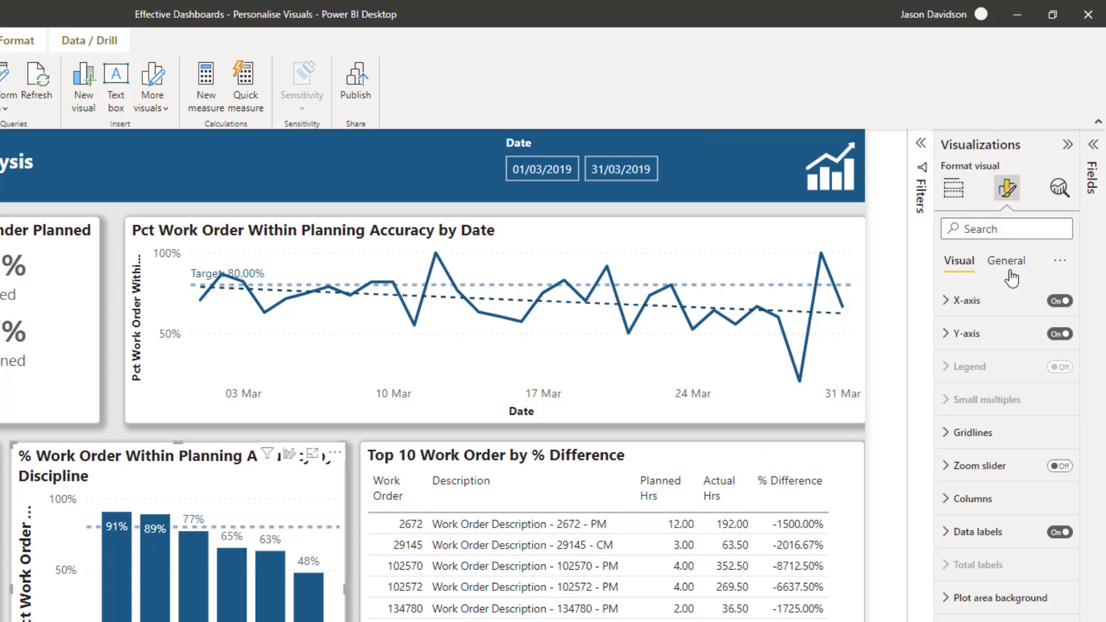
{"action": "left_click", "coordinate": [1005, 260]}
{"action": "left_click", "coordinate": [961, 332]}
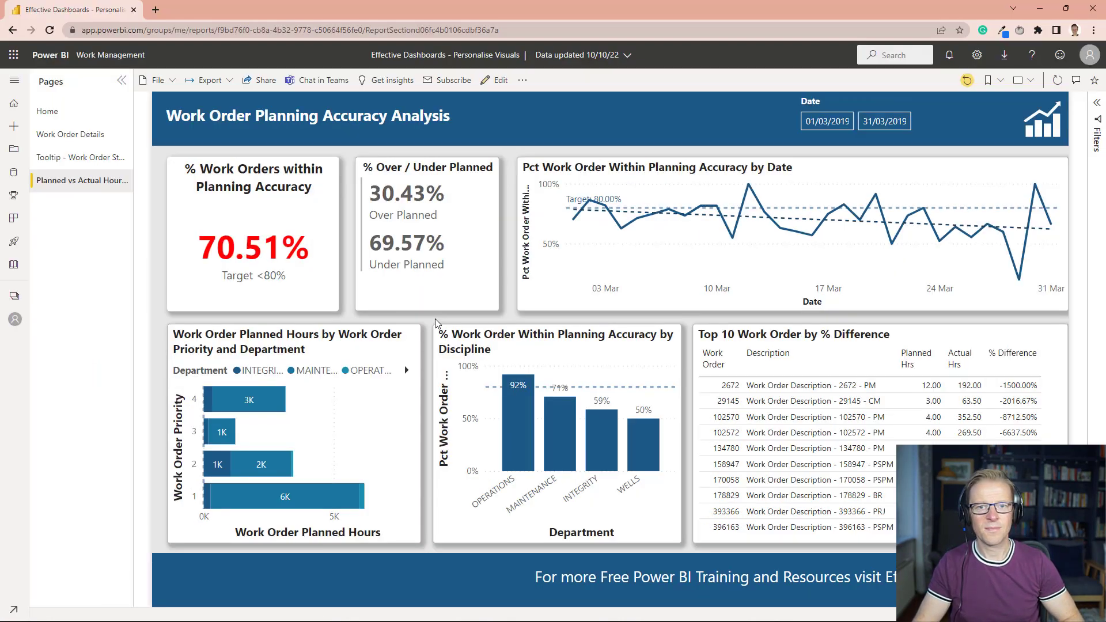
Reset the bottom-left visual to its Work Type accuracy column chart, leaving the Department chart personalized.
{"action": "key", "text": "alt+Tab"}
{"action": "mouse_move", "coordinate": [382, 336]}
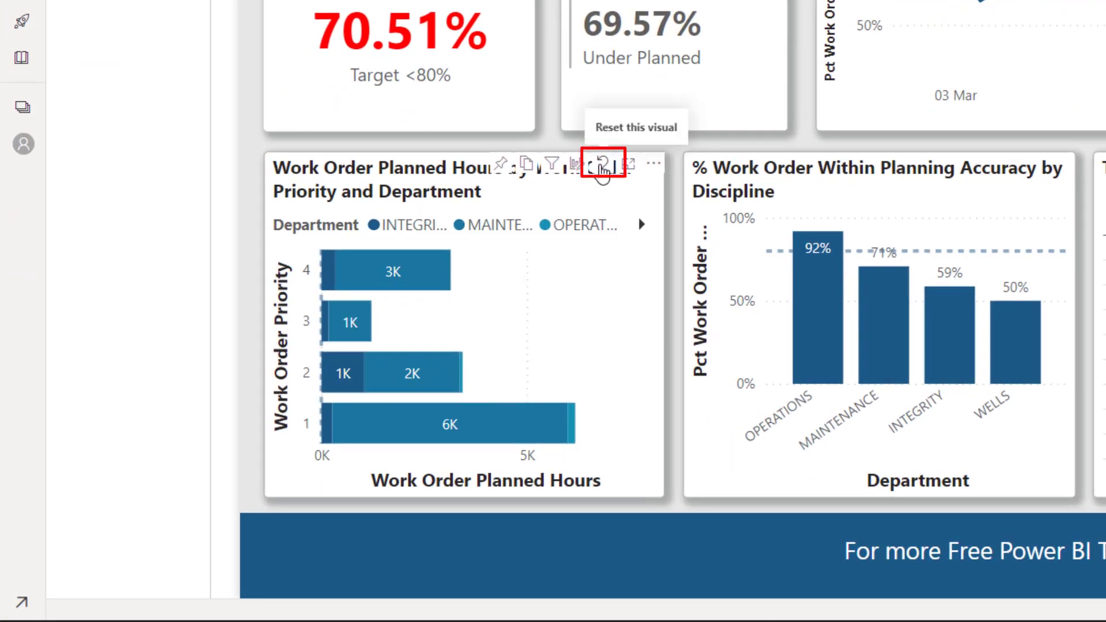
{"action": "left_click", "coordinate": [602, 167]}
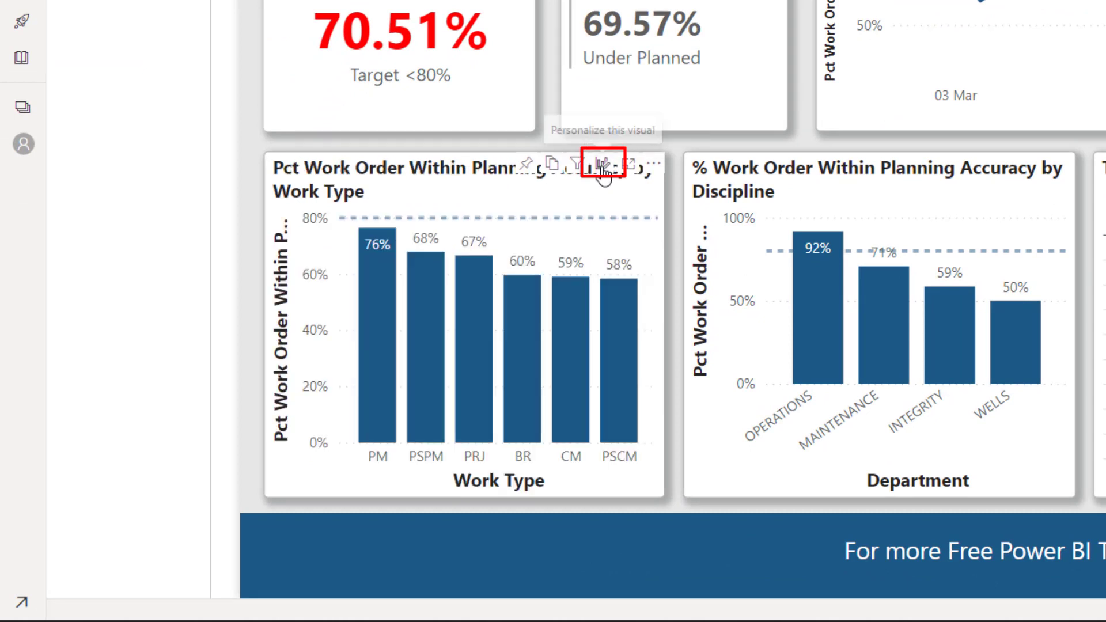